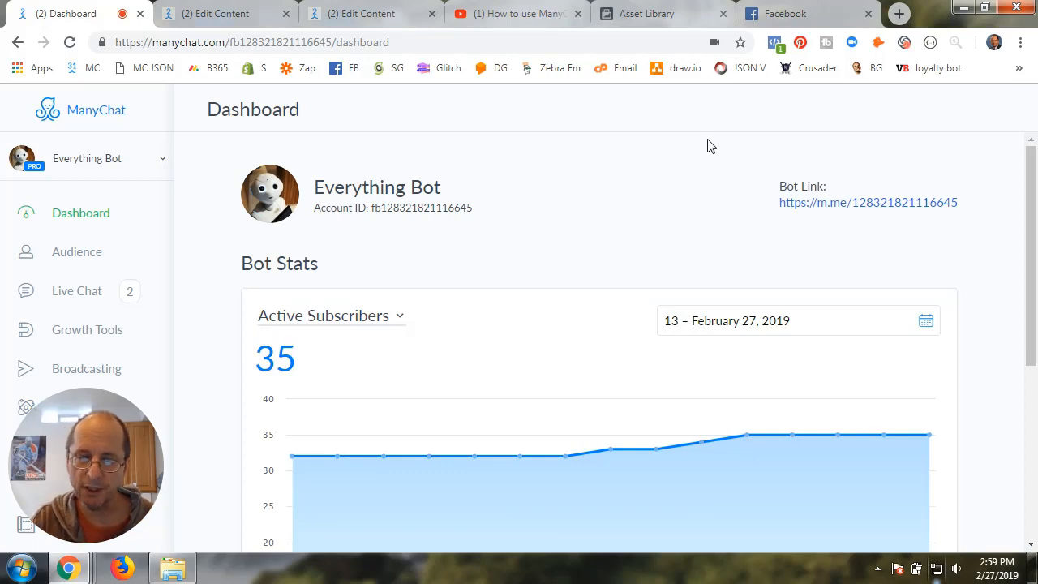
- Switch to the Facebook Asset Library, review the source options for creating a Custom Audience, and close them
click(663, 23)
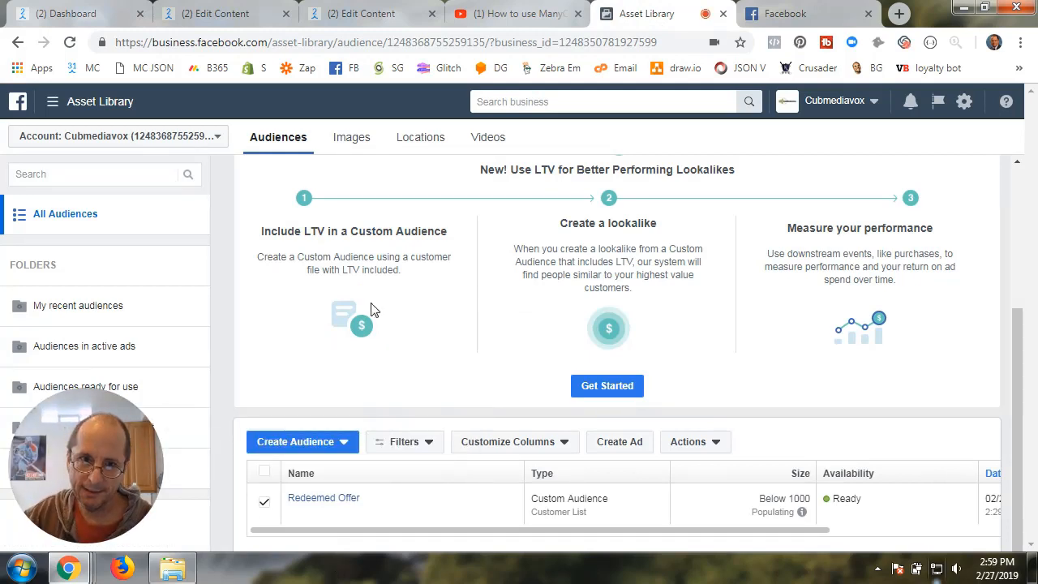
click(306, 441)
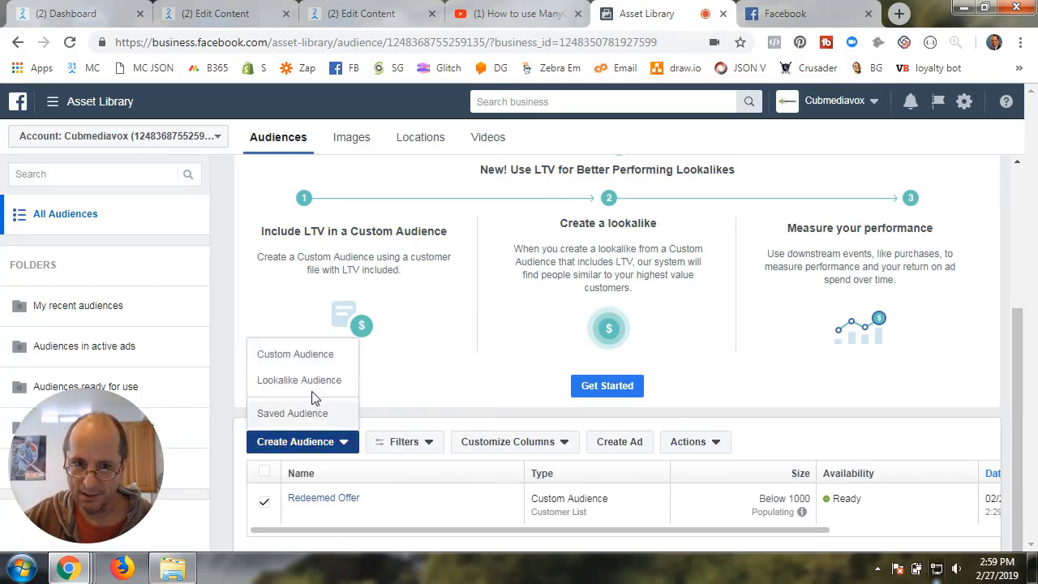
click(314, 366)
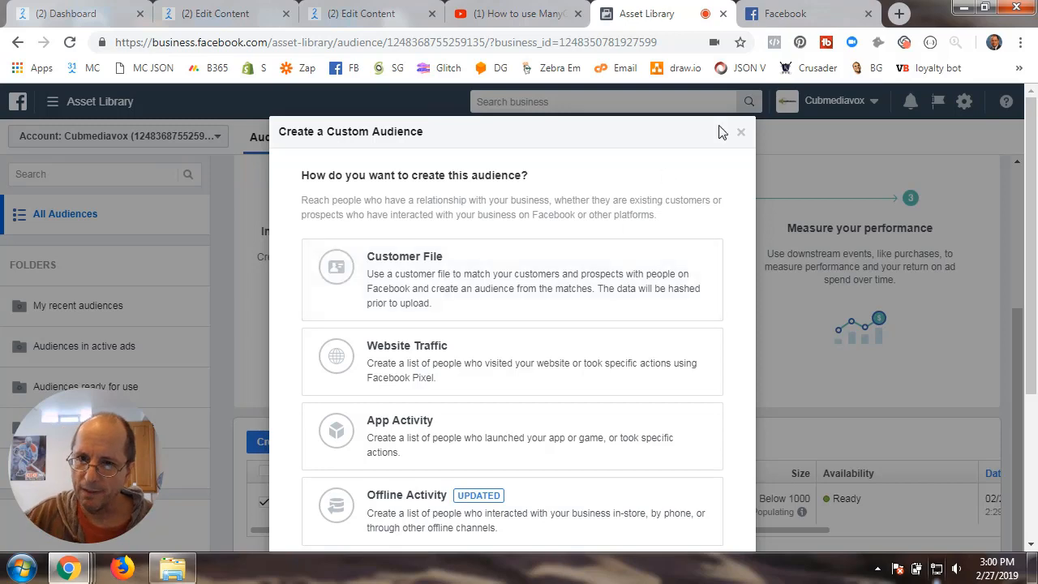
click(740, 133)
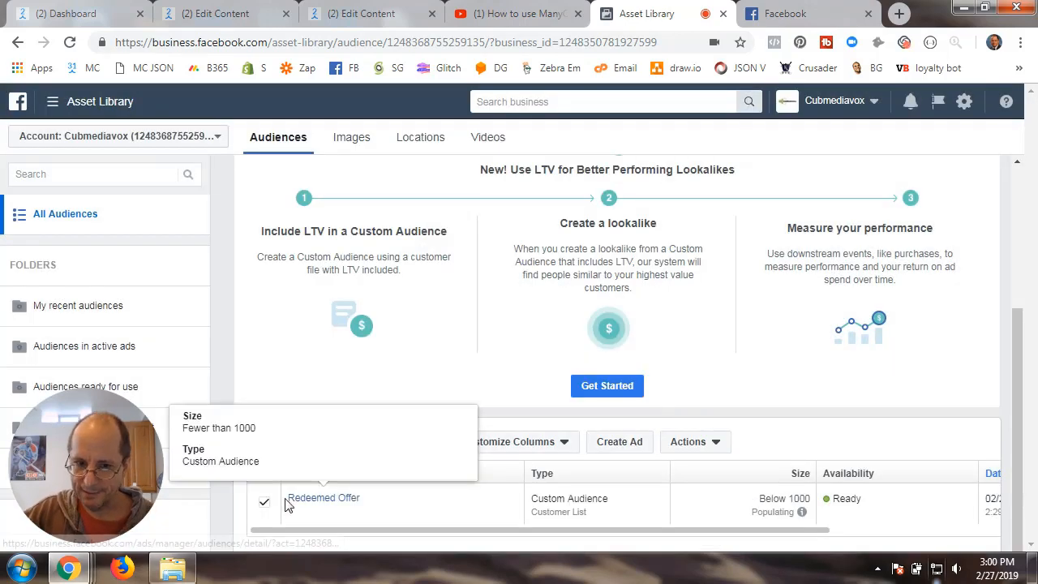
- Examine the details and change history of the Redeemed Offer audience, and close its details
click(324, 498)
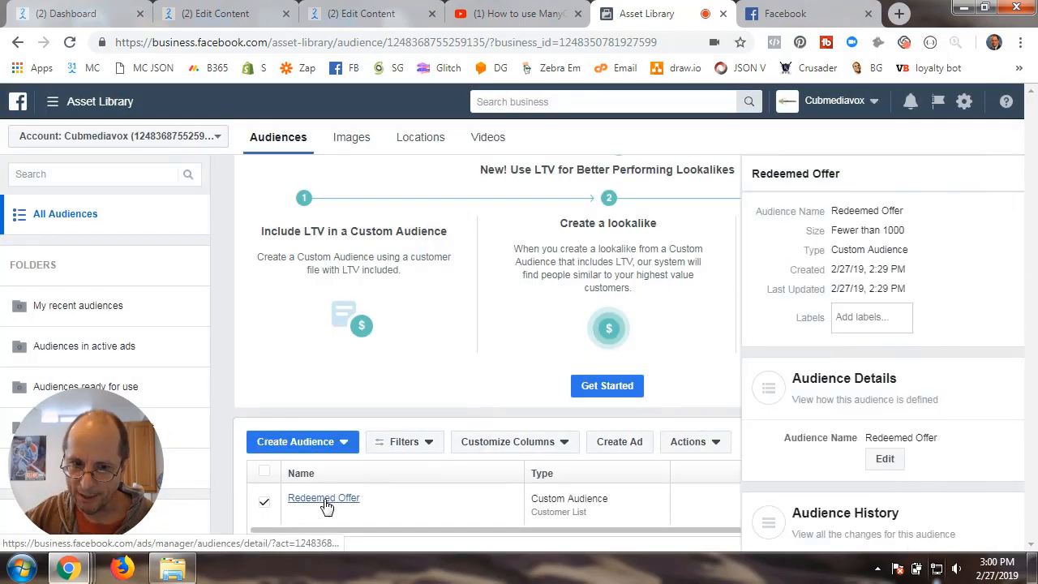
scroll(643, 378, down, 2)
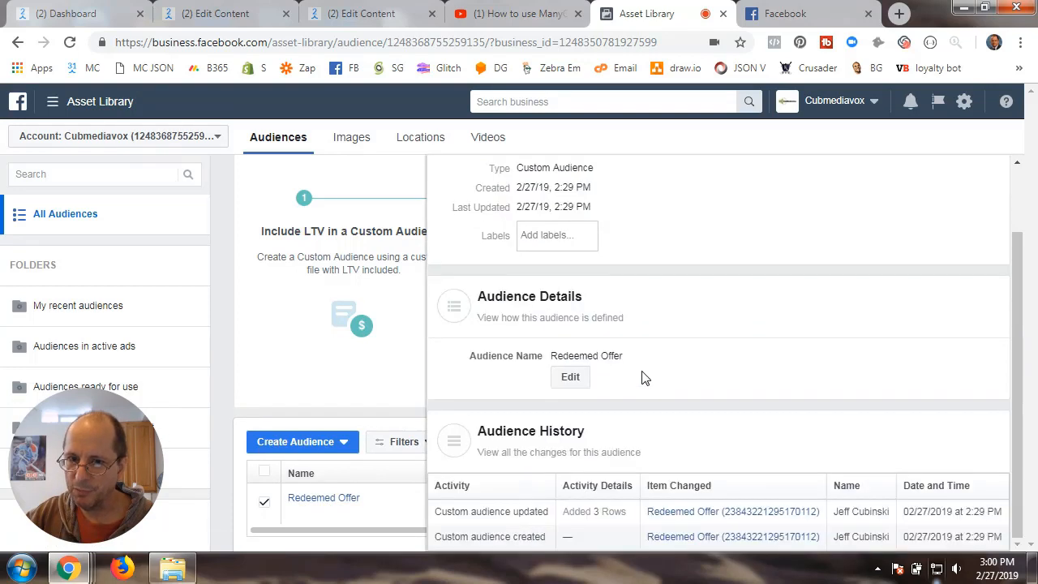
scroll(663, 394, up, 2)
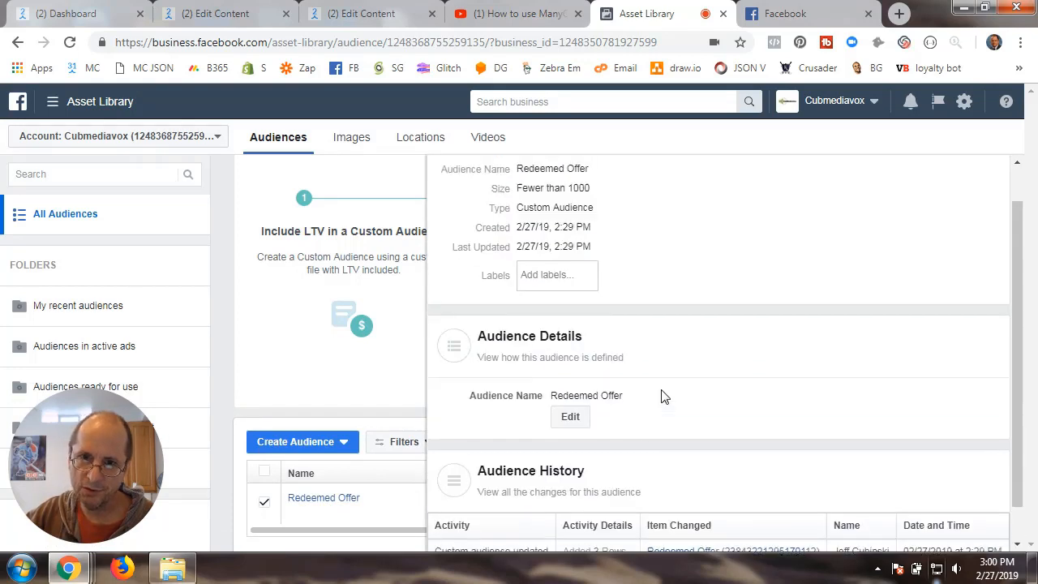
click(995, 177)
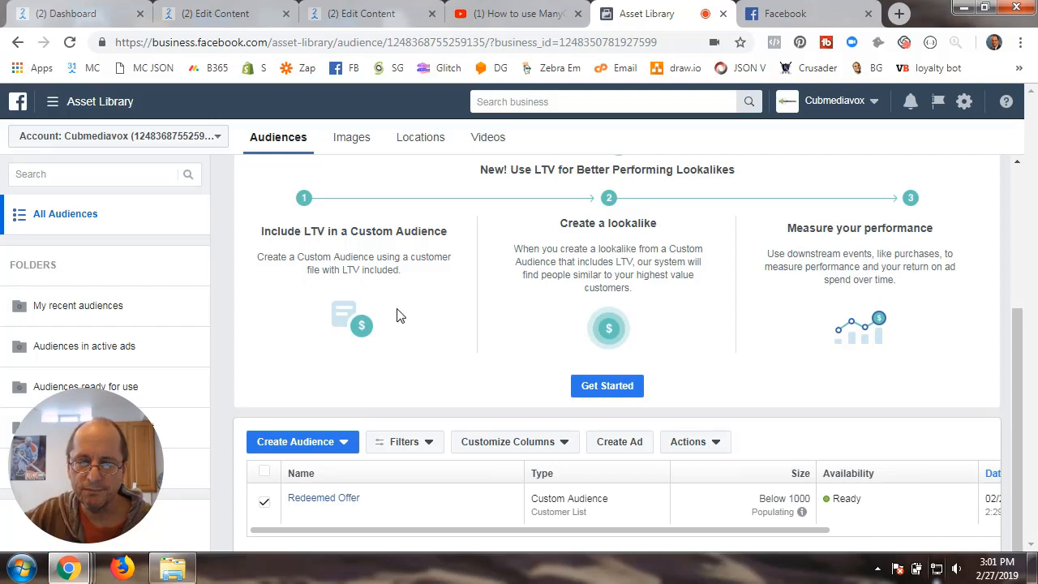
- Review the Customer File route for a Custom Audience, including the file upload and copy-and-paste options, and cancel without creating it
click(307, 445)
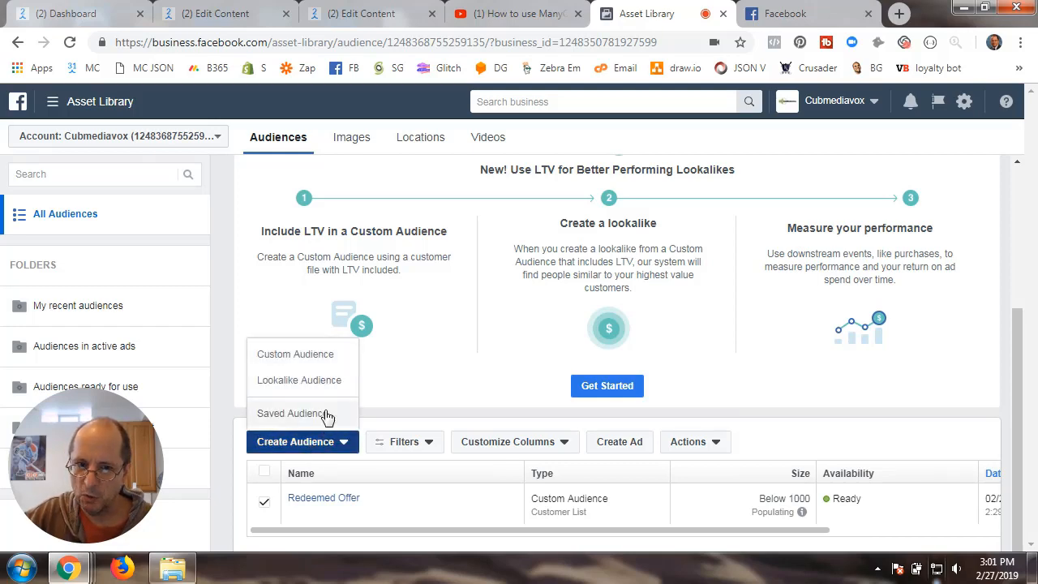
click(318, 364)
scroll(459, 361, down, 2)
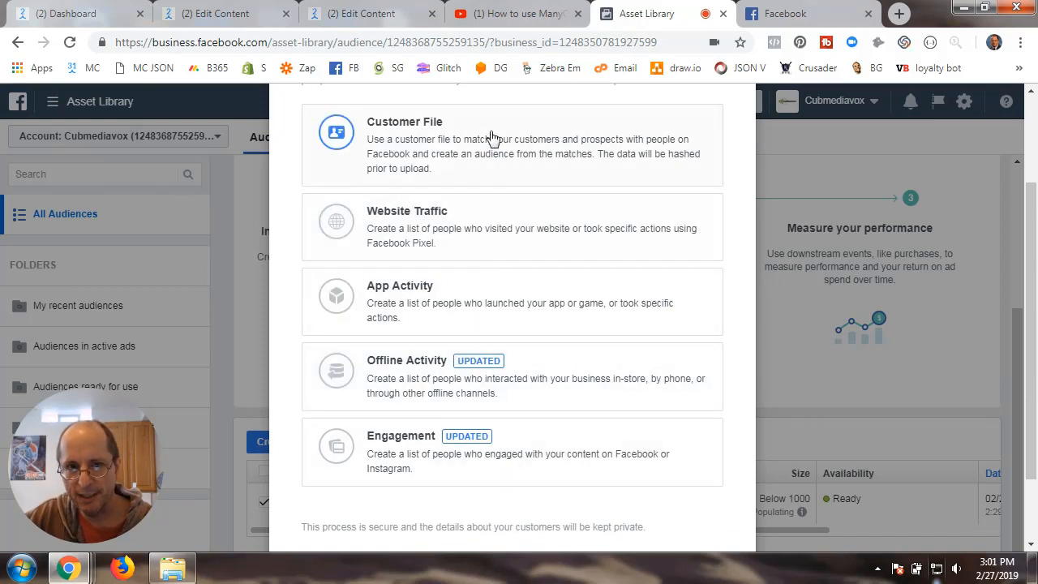
click(443, 145)
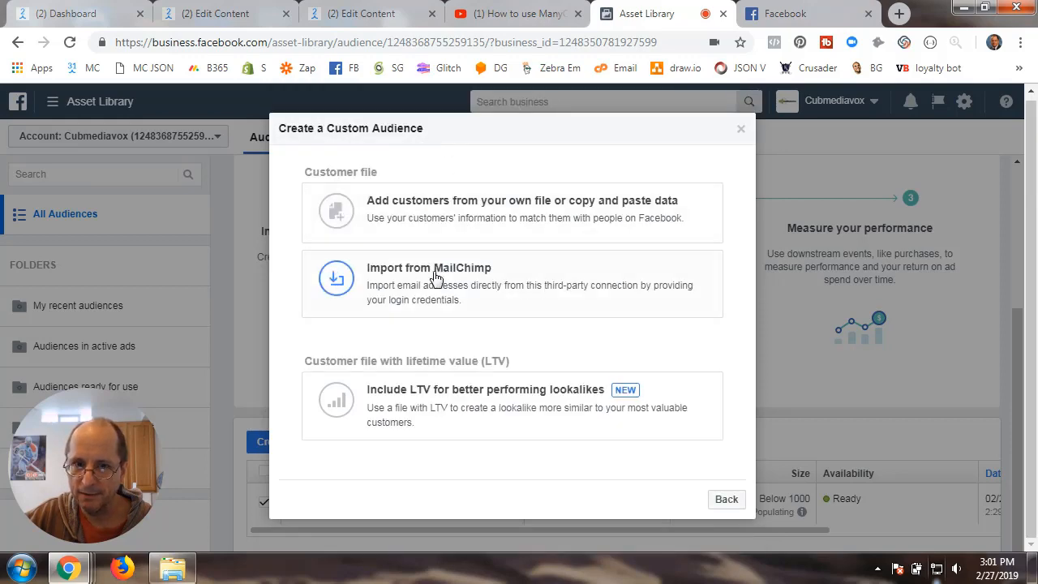
click(487, 219)
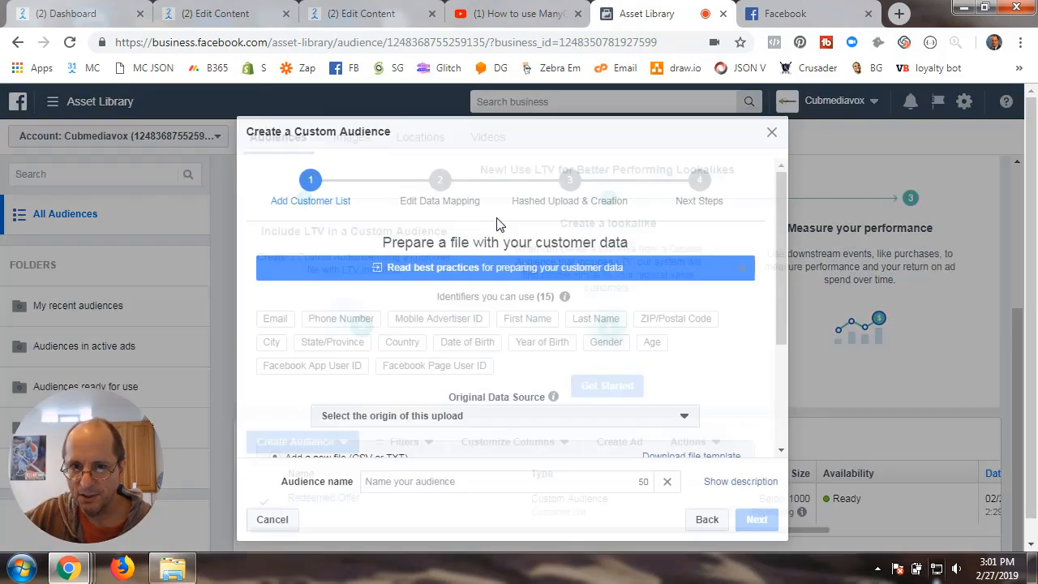
scroll(491, 365, down, 3)
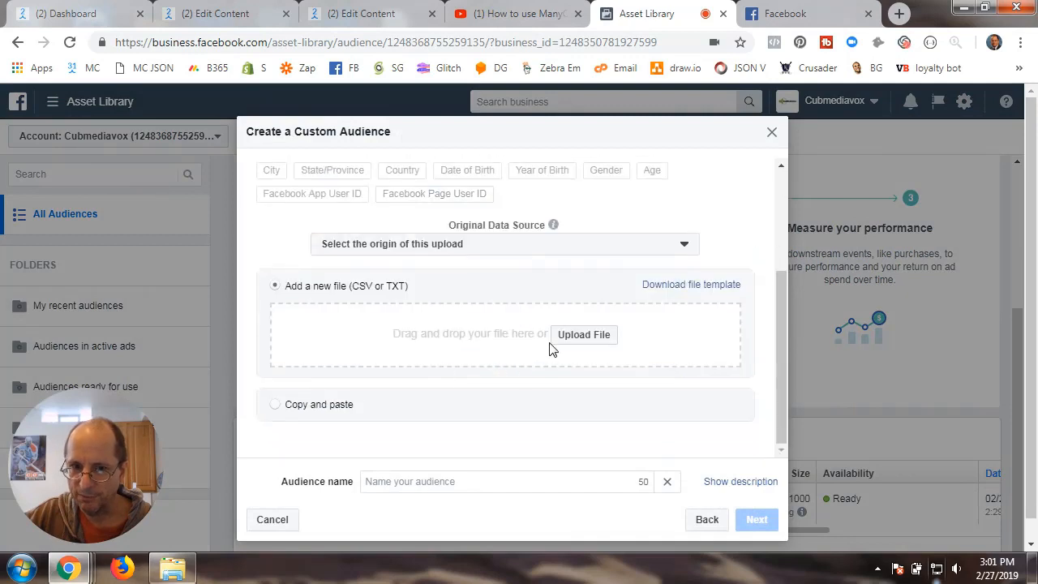
click(275, 405)
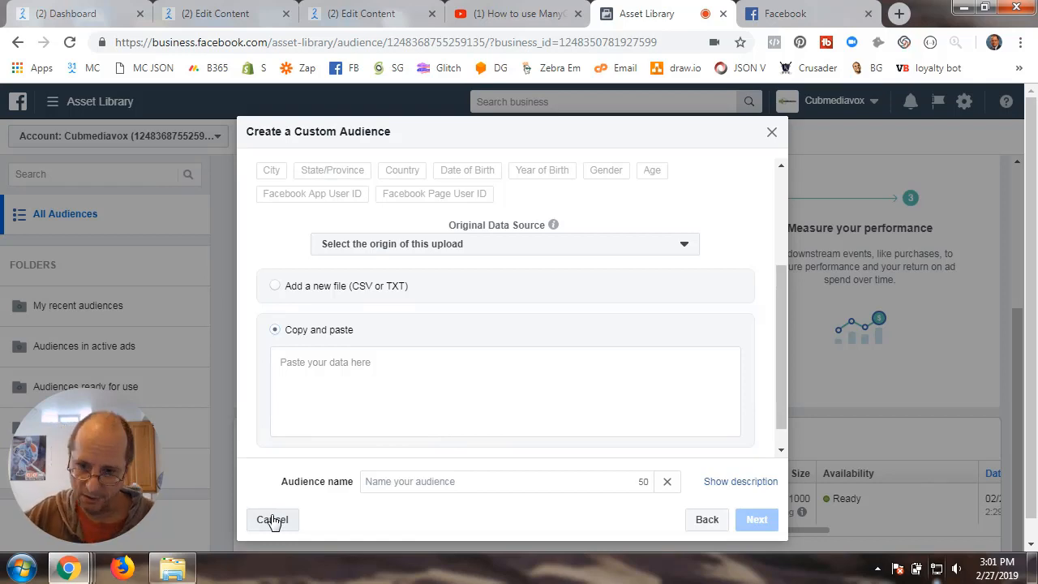
click(272, 520)
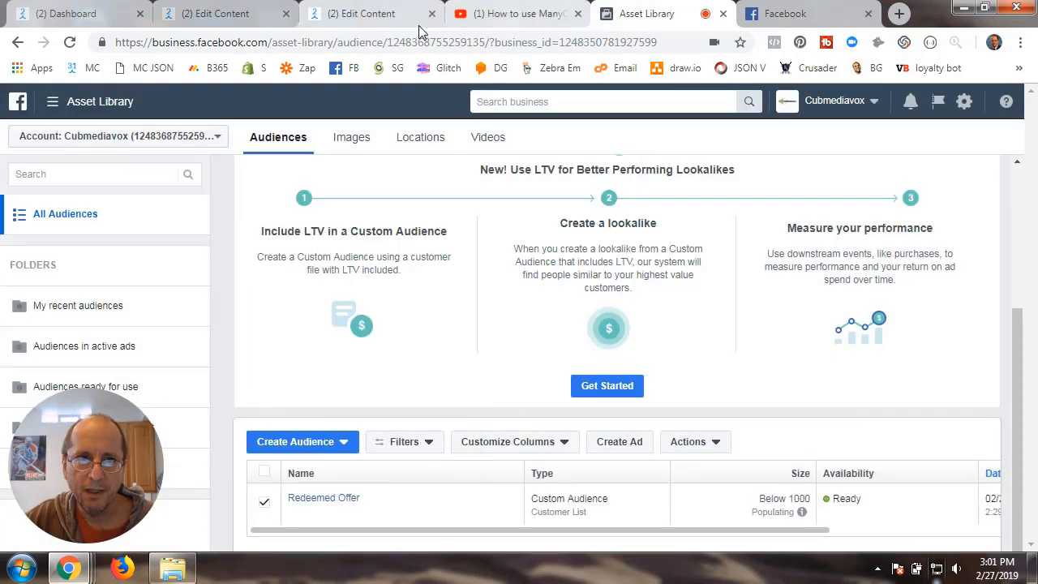
- Switch to ManyChat and open the Test Custom Audience flow from the Test Flows folder for editing
click(249, 17)
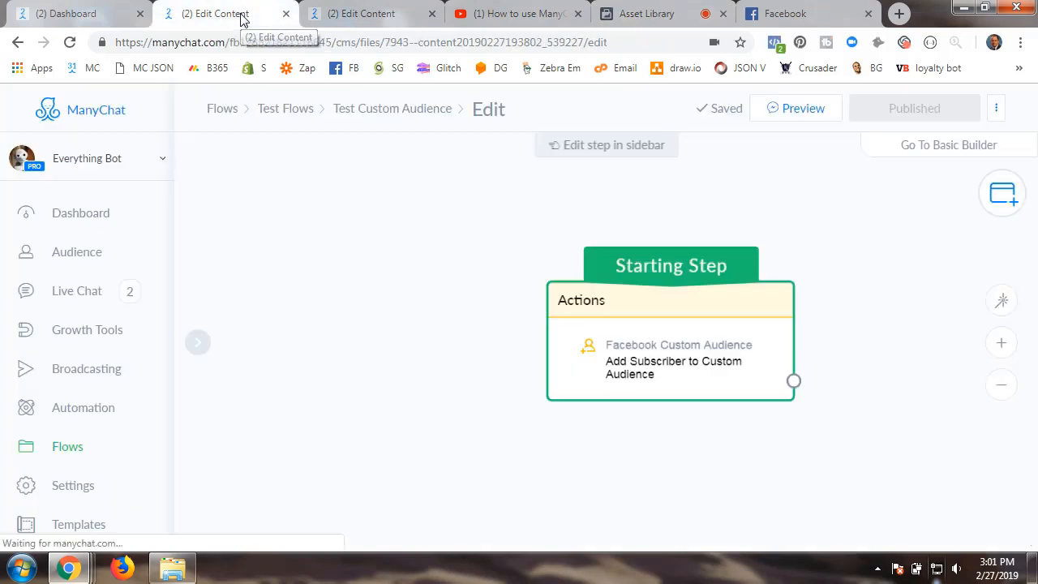
click(111, 24)
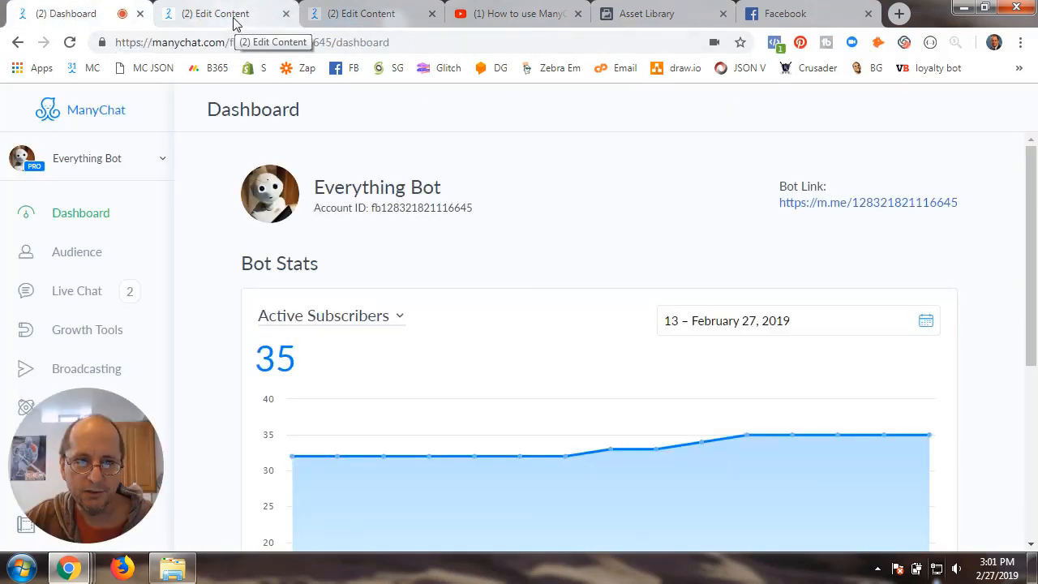
click(219, 18)
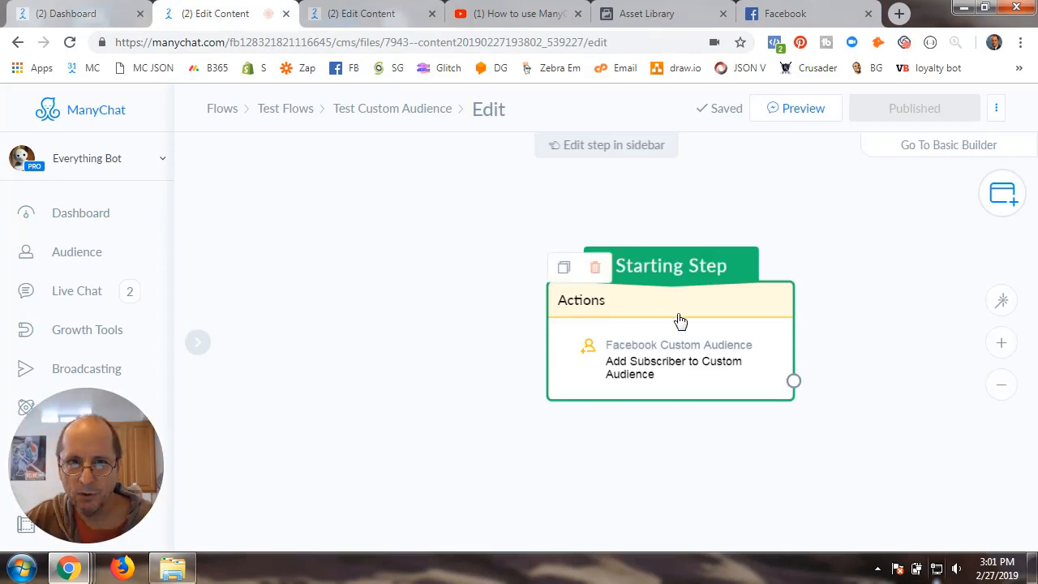
click(294, 109)
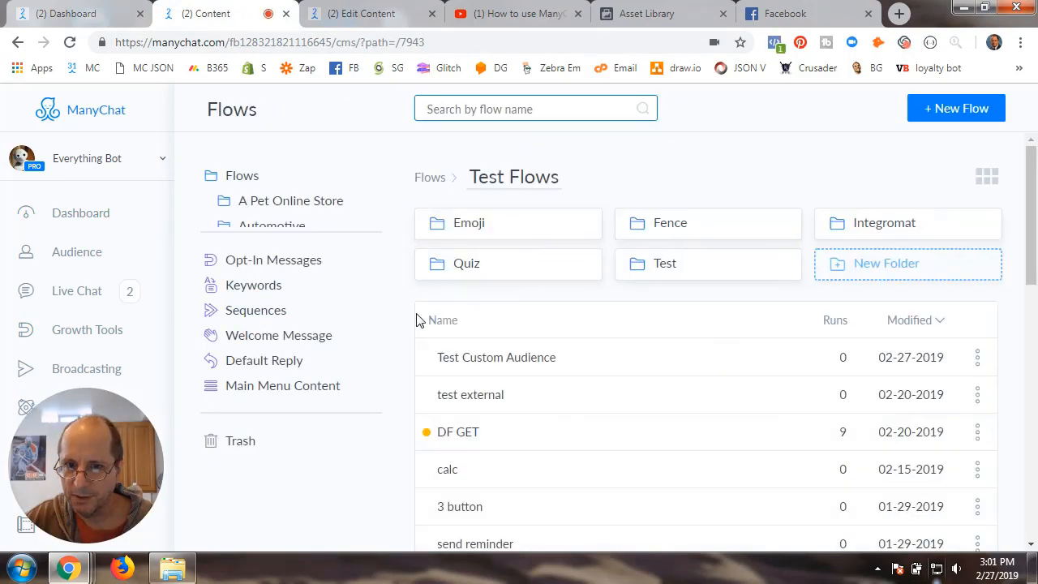
click(496, 366)
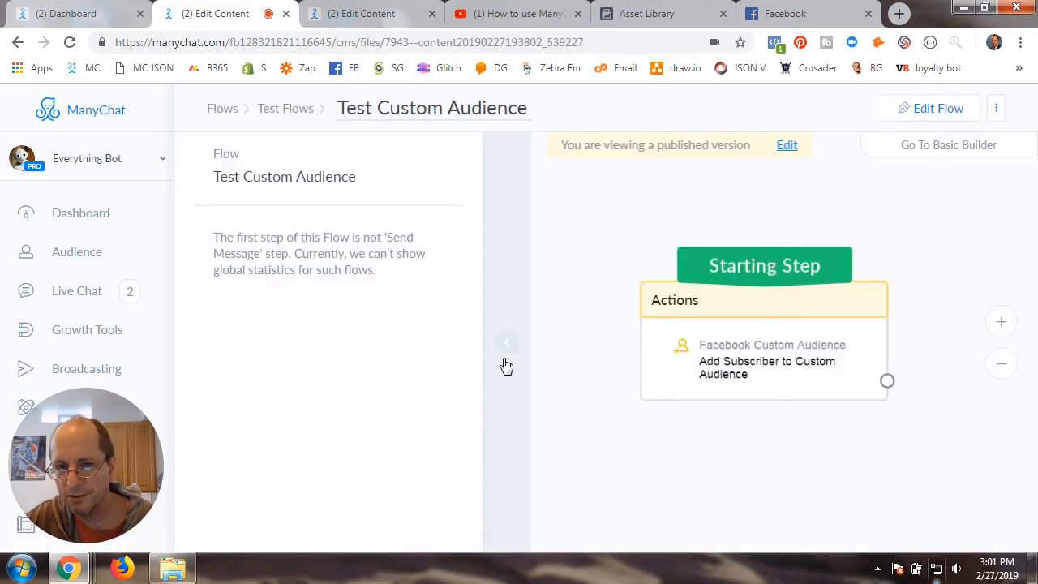
click(506, 344)
click(918, 114)
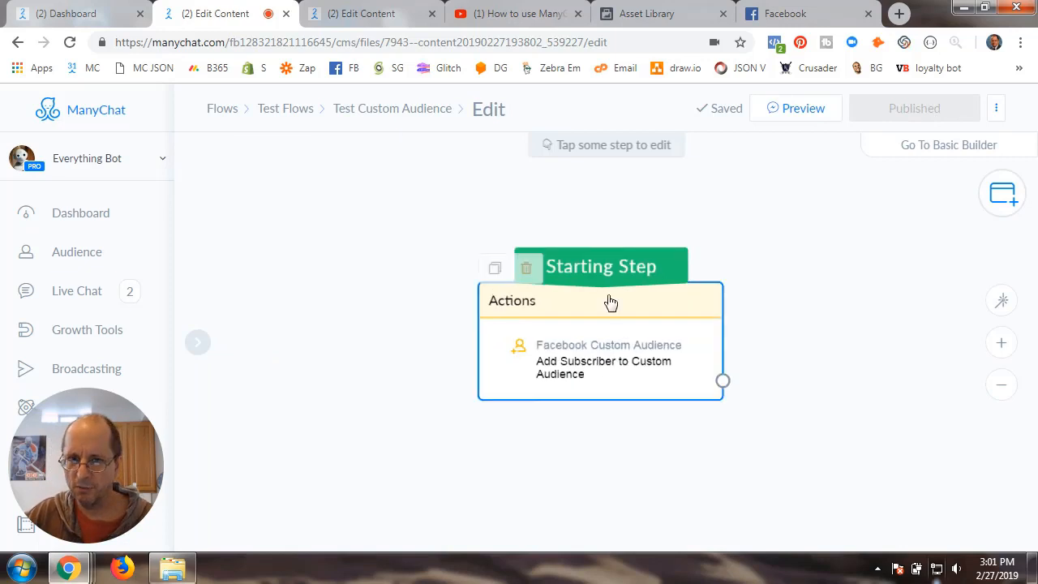
- Add a Perform Actions step beside the starting step and browse its available actions down to Facebook Custom Audience
drag(420, 282, 545, 278)
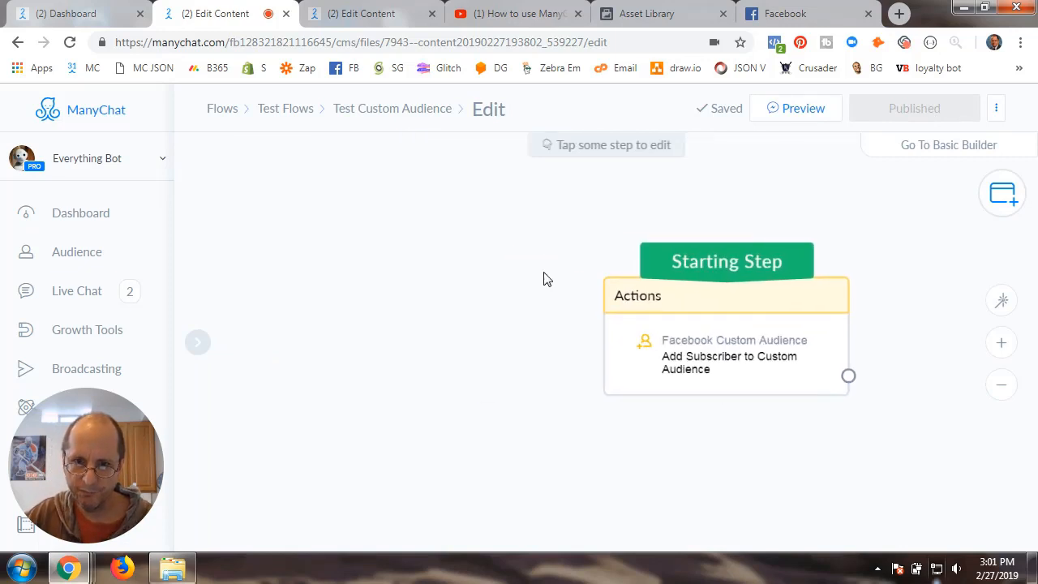
click(411, 243)
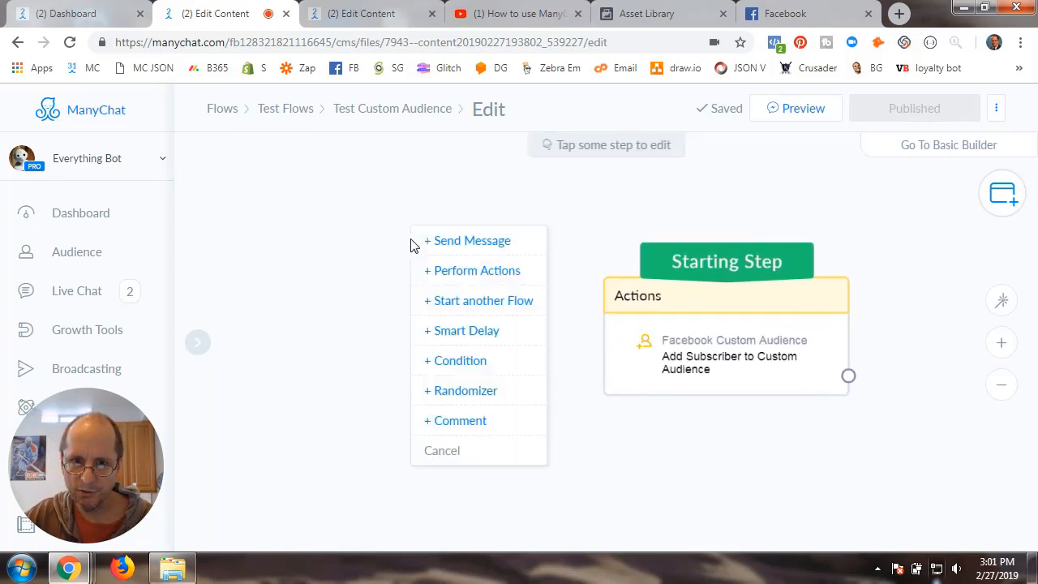
click(473, 276)
click(332, 233)
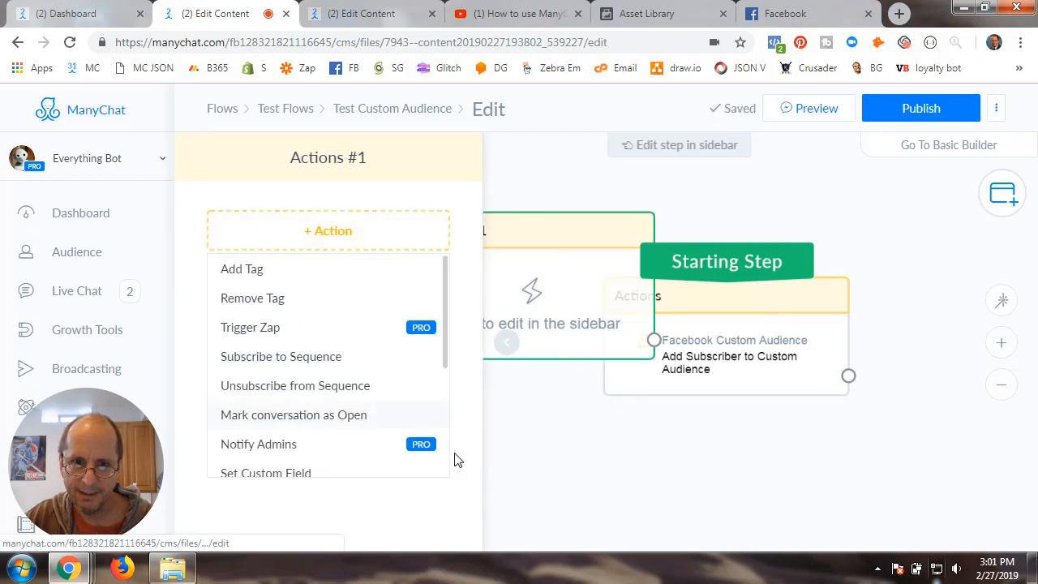
scroll(343, 424, down, 3)
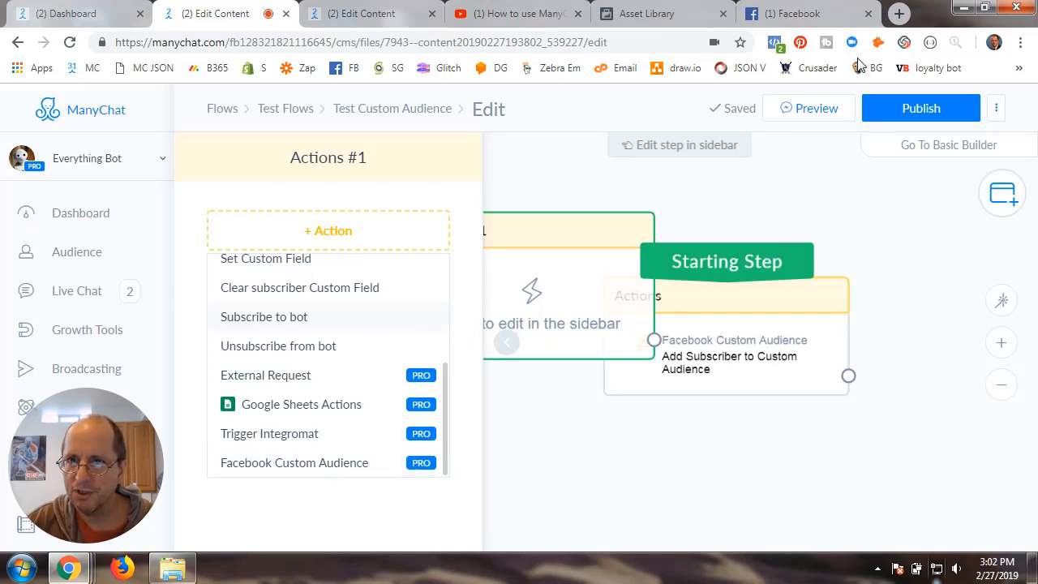
- Open the Cubmediavox bot in a new browser tab and open its flow named test for editing
click(899, 14)
click(91, 68)
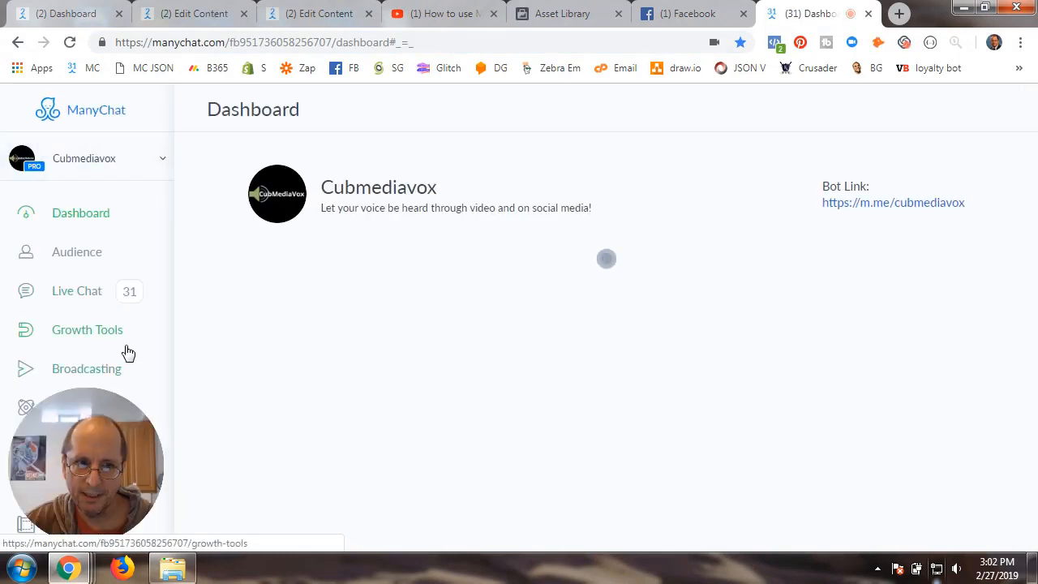
scroll(122, 355, down, 1)
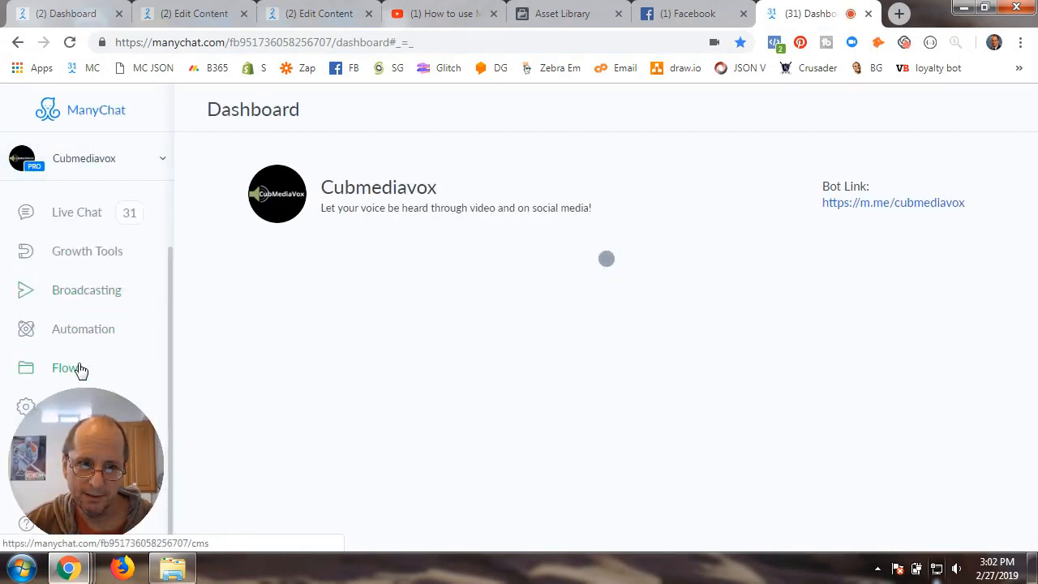
click(81, 371)
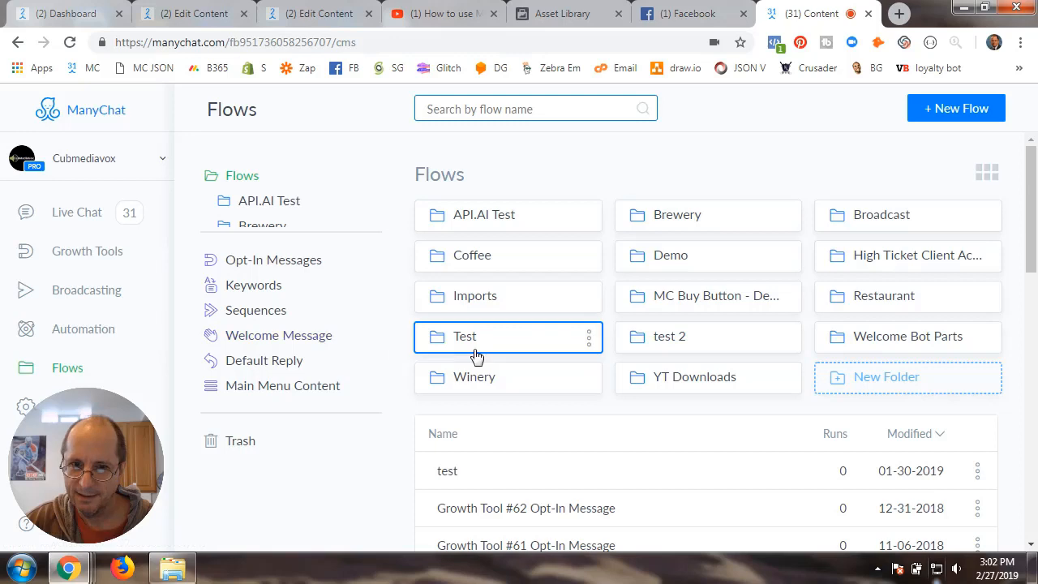
click(485, 480)
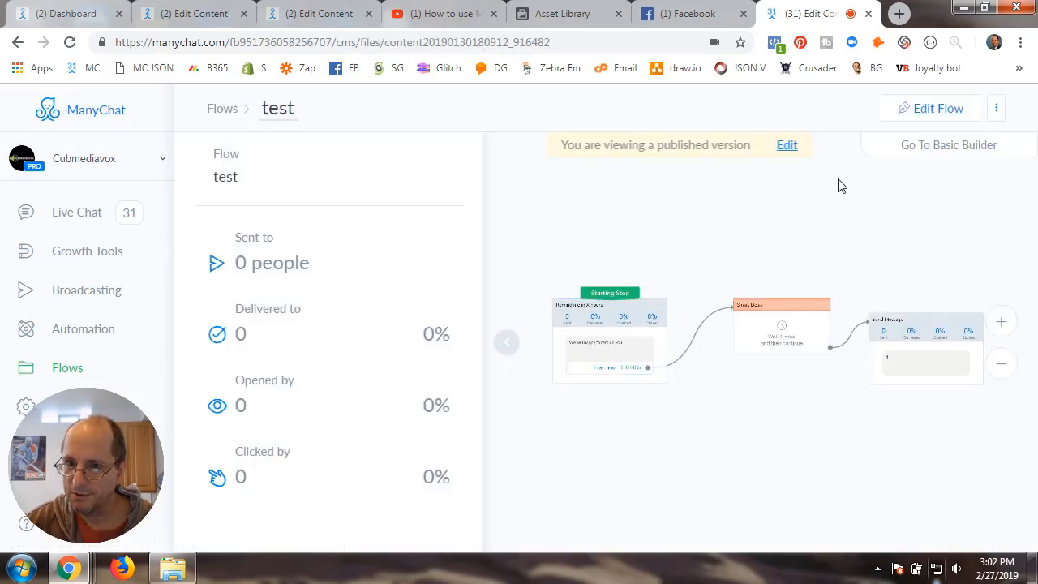
click(924, 107)
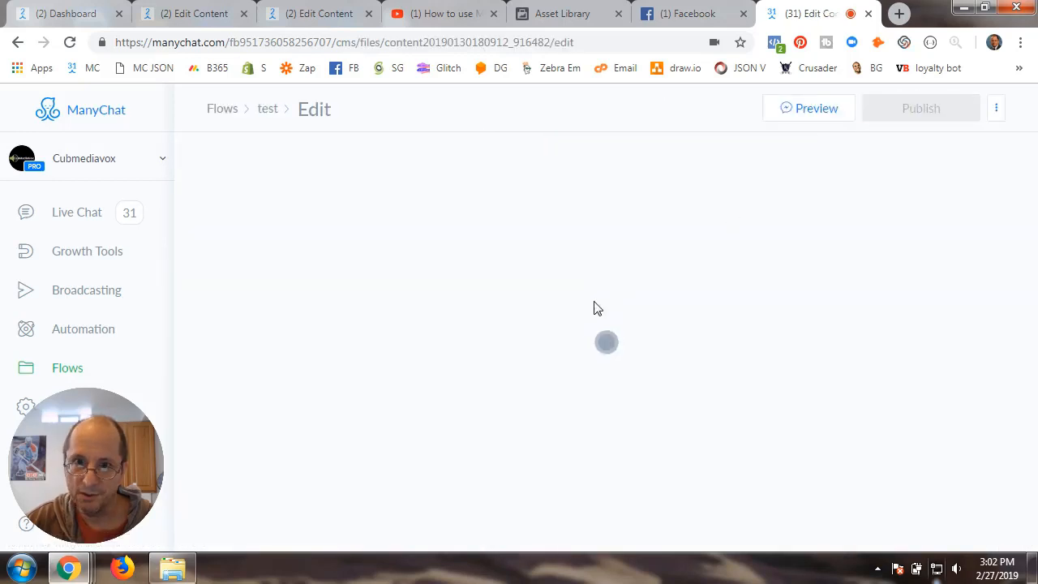
- Add a Perform Actions step above the Smart Delay and check its action list for Facebook Custom Audience
click(483, 212)
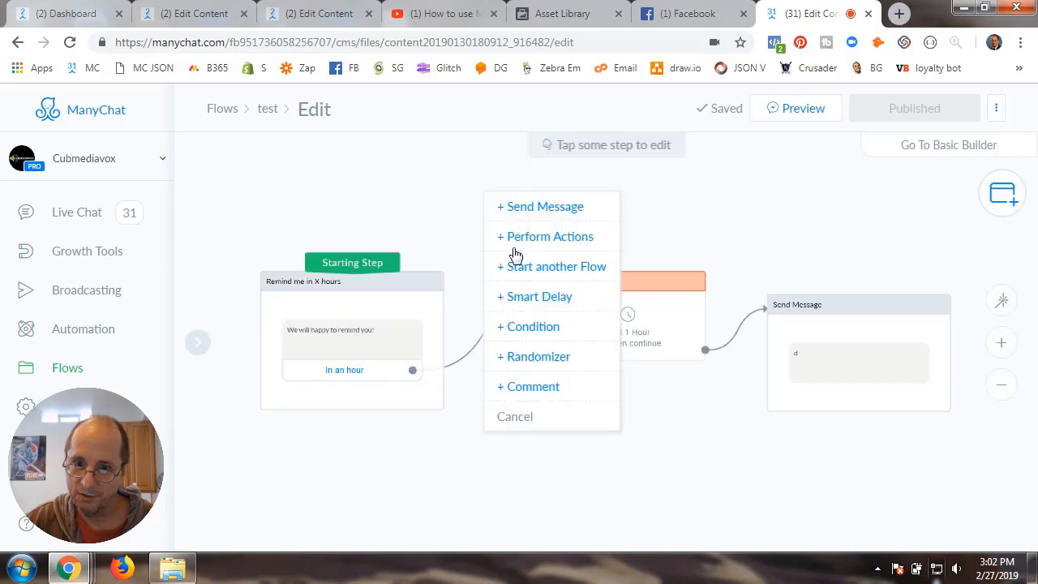
click(538, 234)
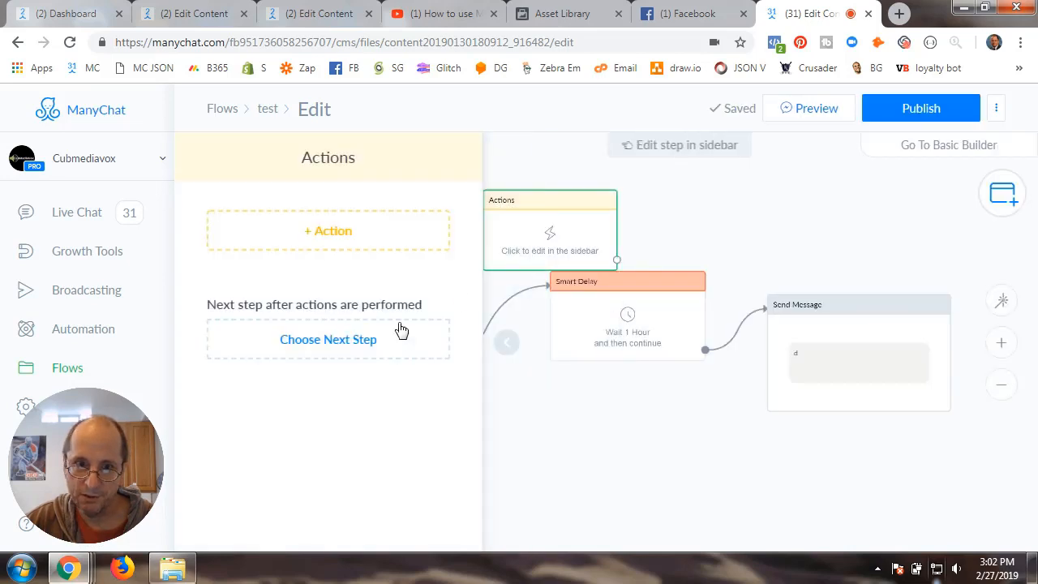
click(328, 232)
scroll(345, 355, down, 3)
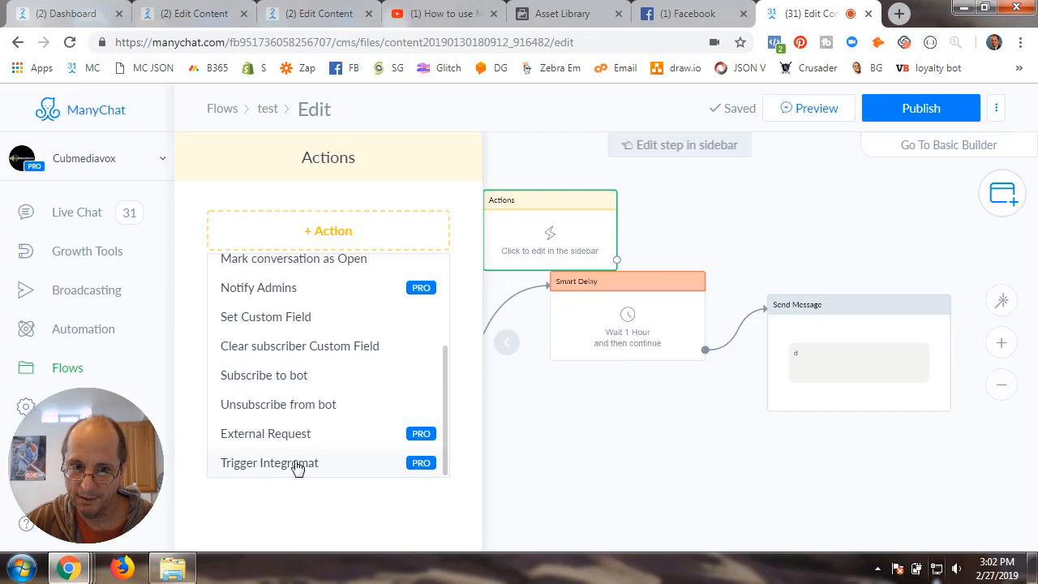
scroll(296, 462, up, 2)
scroll(296, 467, down, 2)
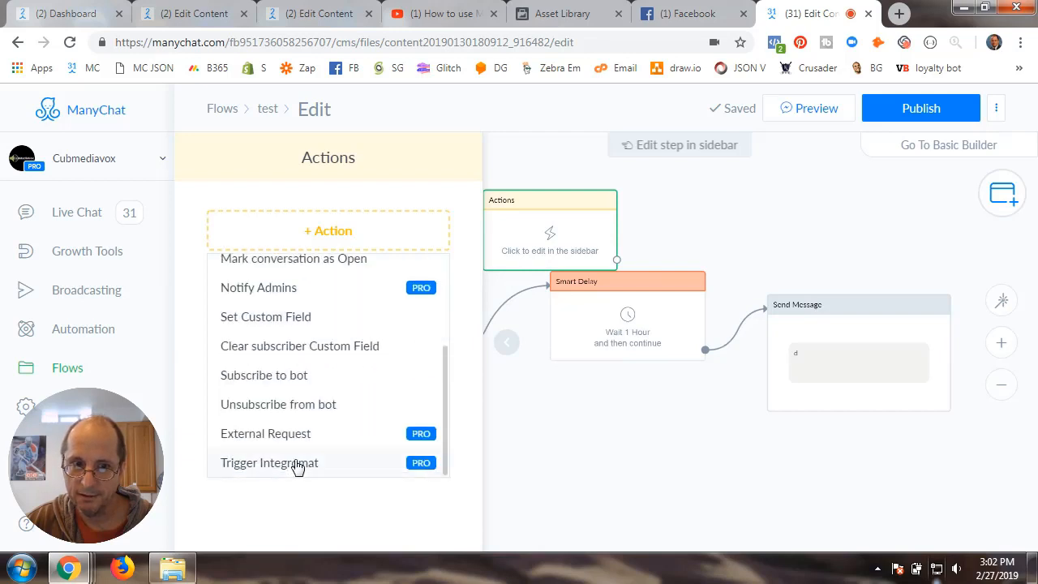
scroll(297, 464, up, 4)
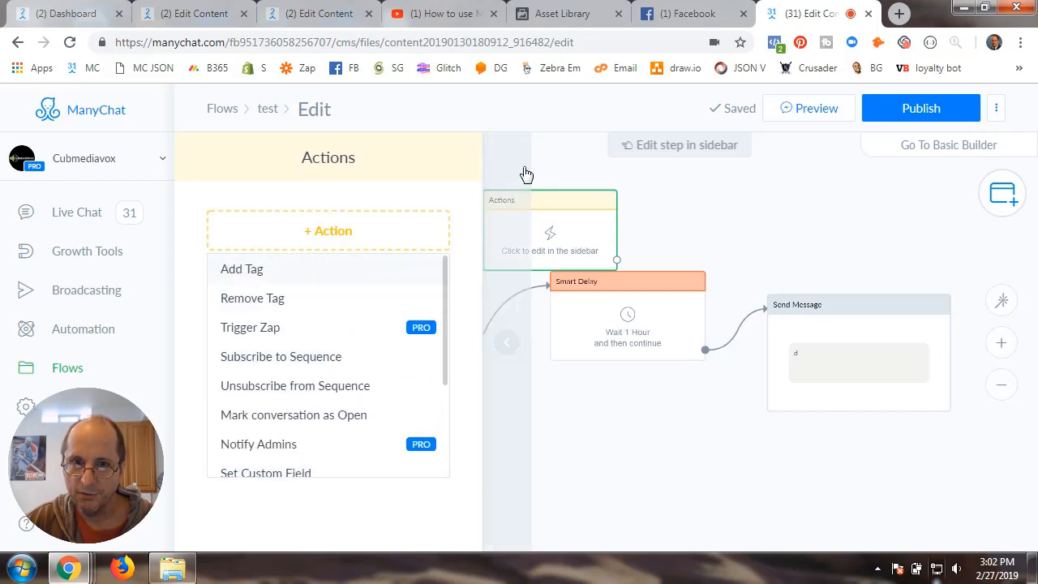
- Leave the flow, go to the Growth Tools Ads page and allow ManyChat to publish ads on behalf of the Cubmediavox page
click(558, 162)
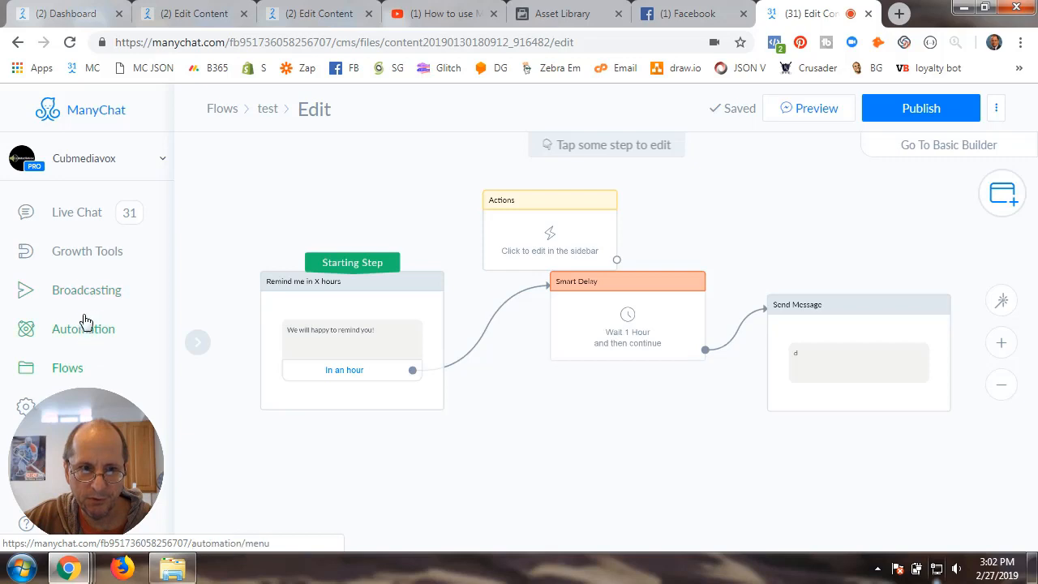
click(91, 262)
click(64, 330)
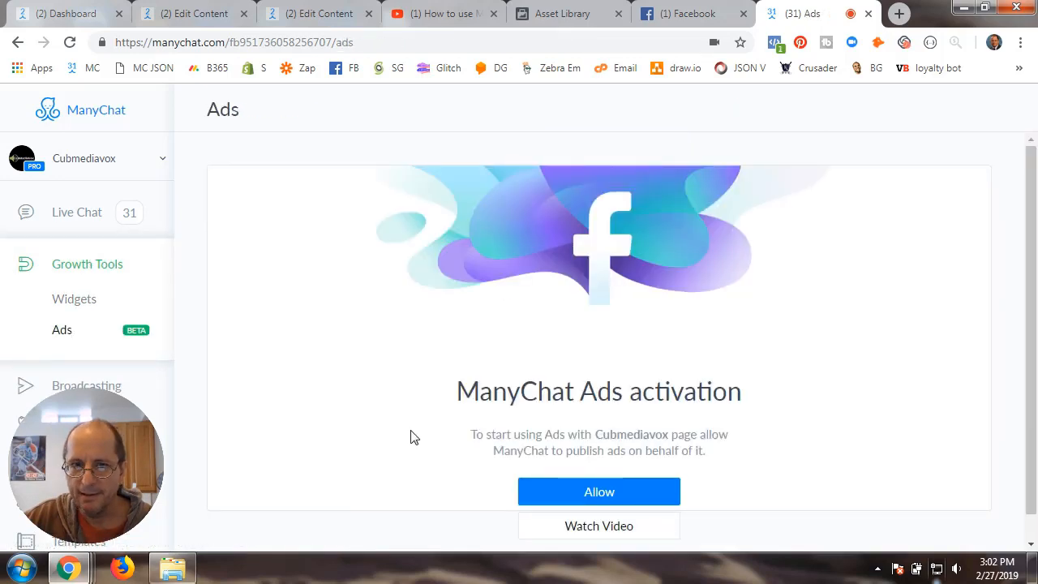
click(604, 472)
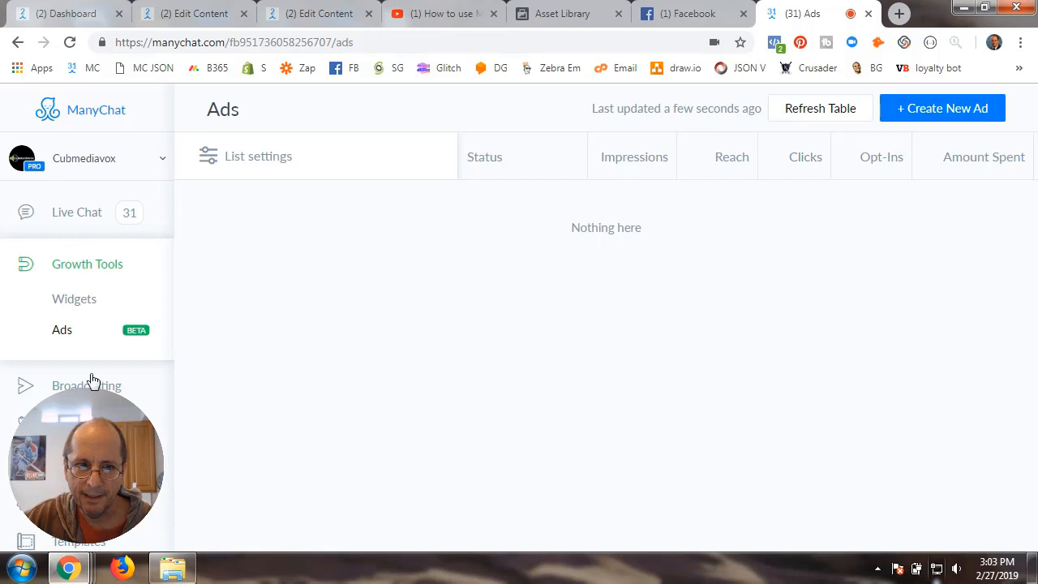
- Reopen the test flow for editing and delete the empty Actions step above the Smart Delay
scroll(109, 351, down, 2)
click(67, 369)
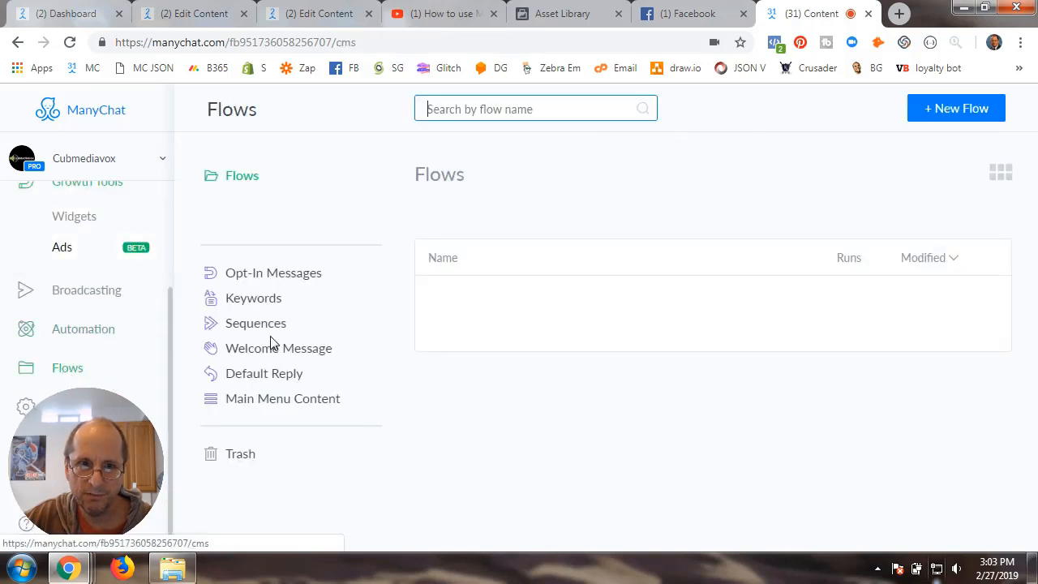
click(480, 470)
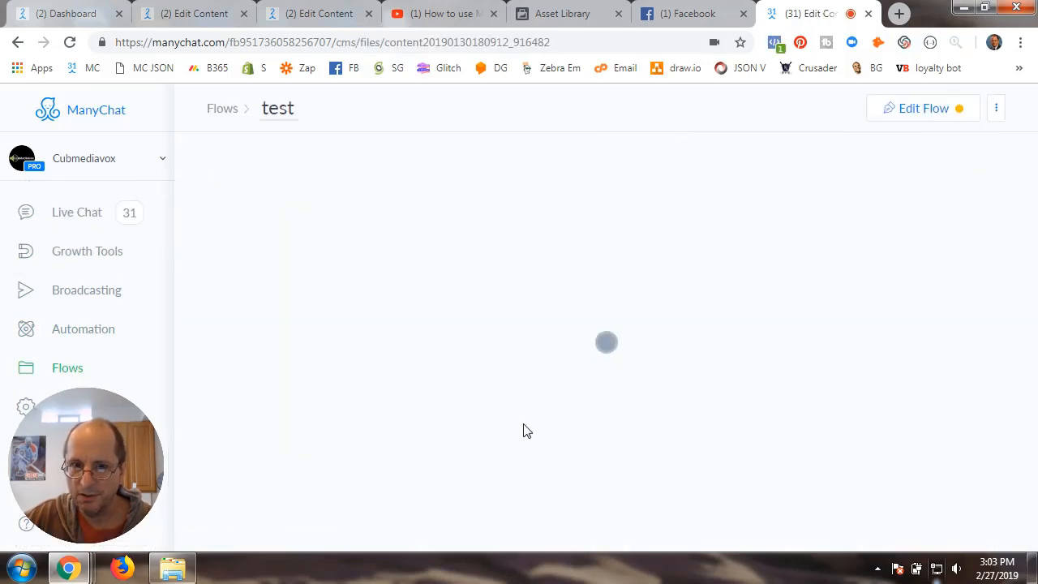
click(900, 111)
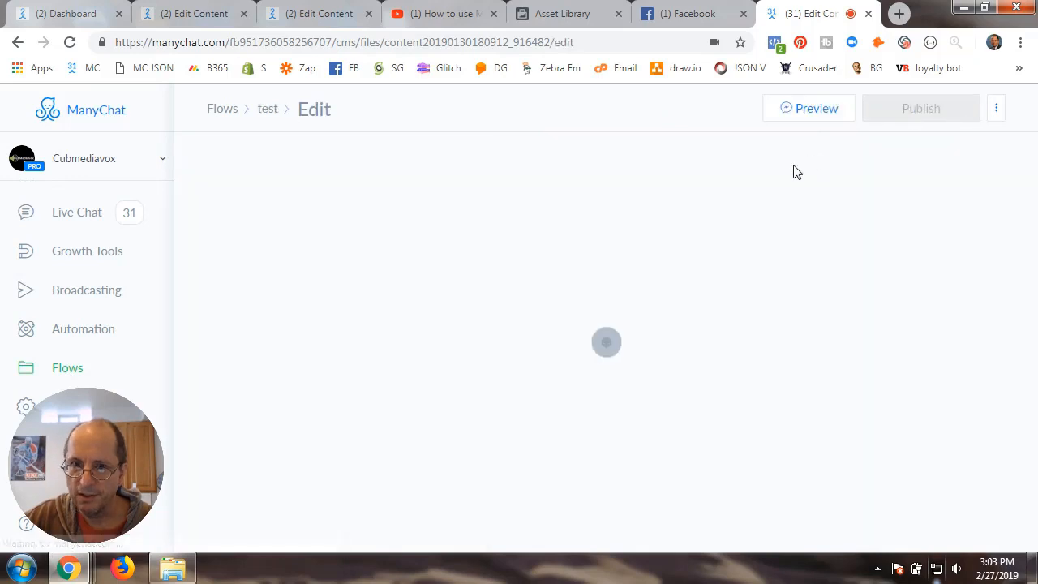
click(530, 177)
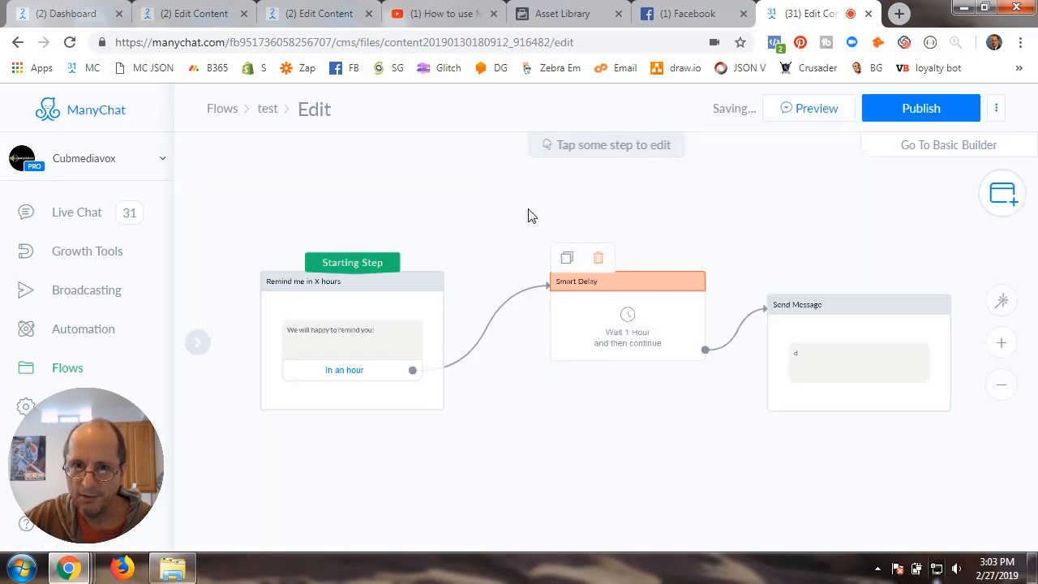
- Add a new Perform Actions step above the Smart Delay and look for Facebook Custom Audience among its actions
right_click(479, 205)
click(508, 230)
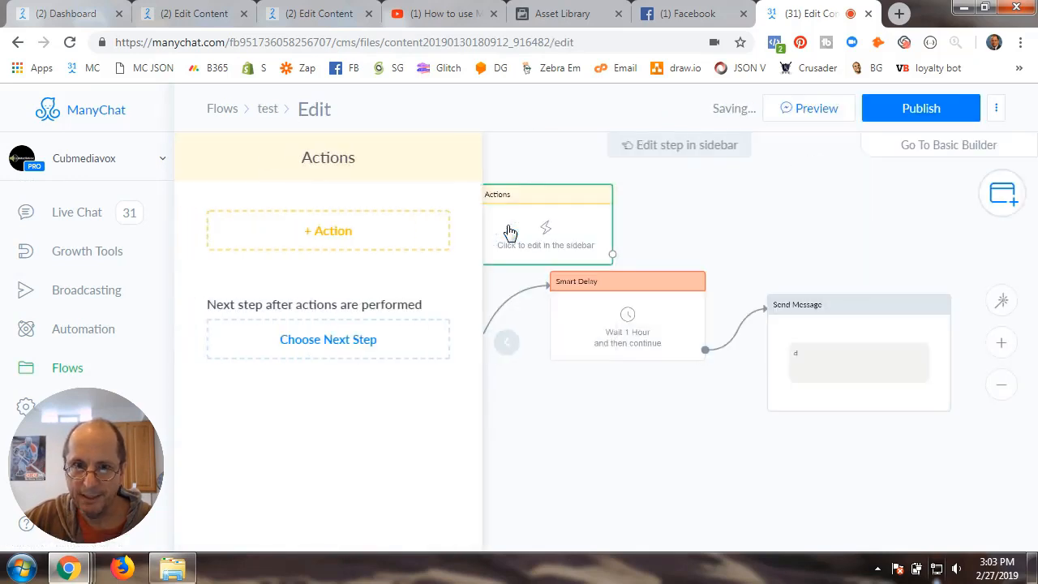
click(331, 243)
scroll(343, 357, down, 3)
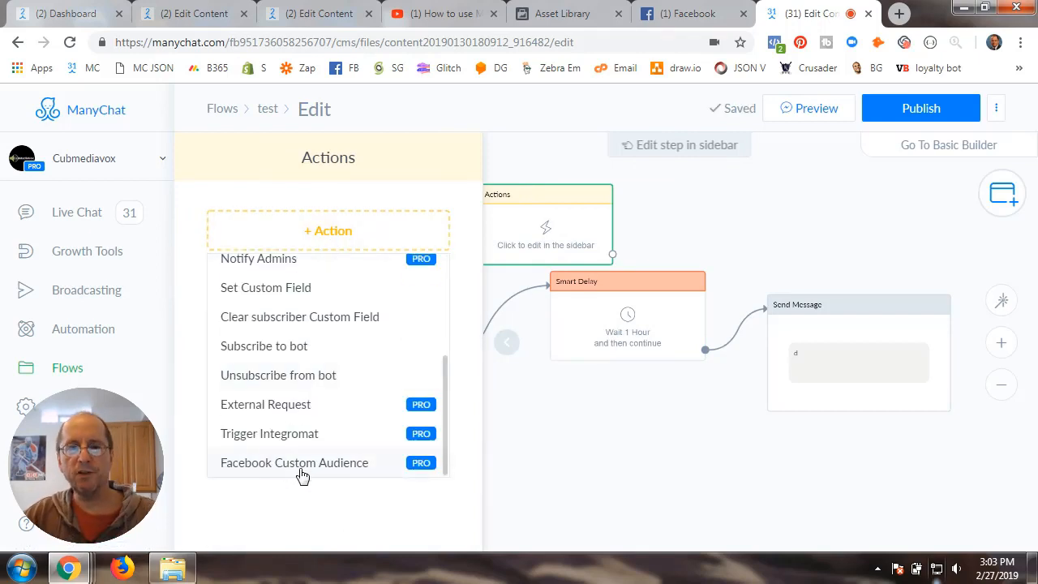
click(701, 217)
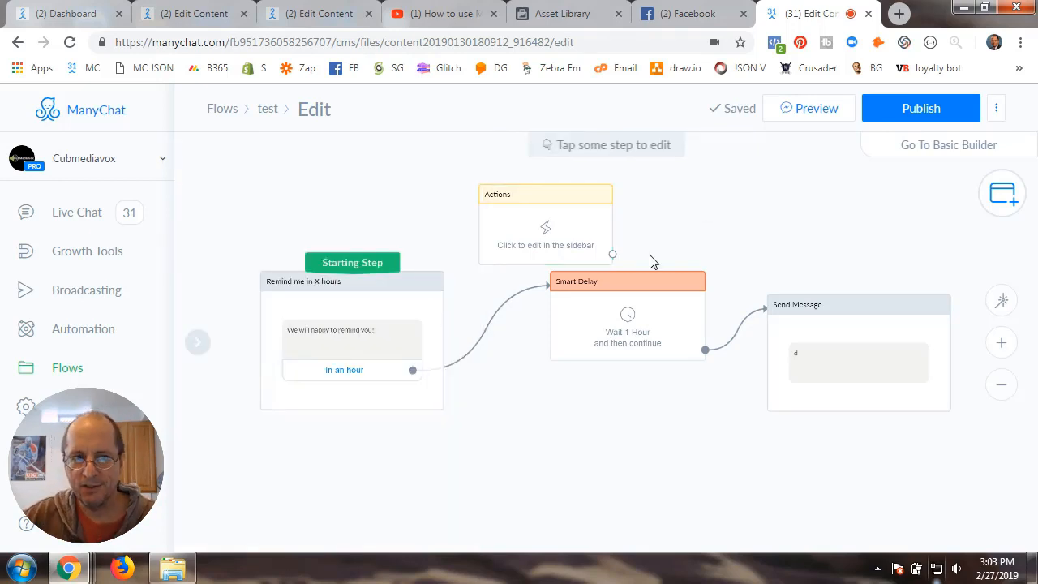
- View the Cubmediavox bot's Ads page in Growth Tools and return to editing its test flow
click(81, 259)
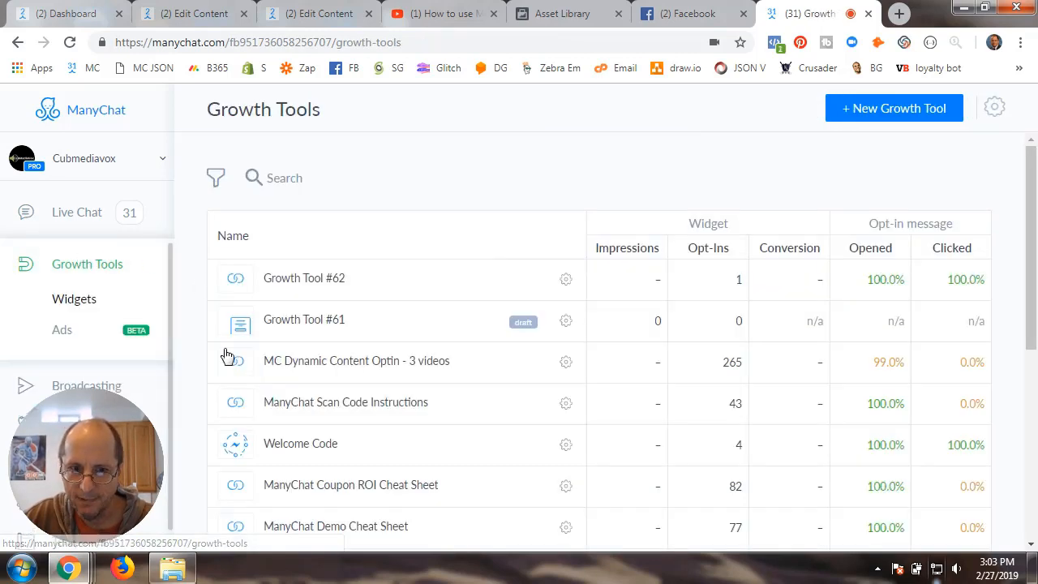
click(71, 336)
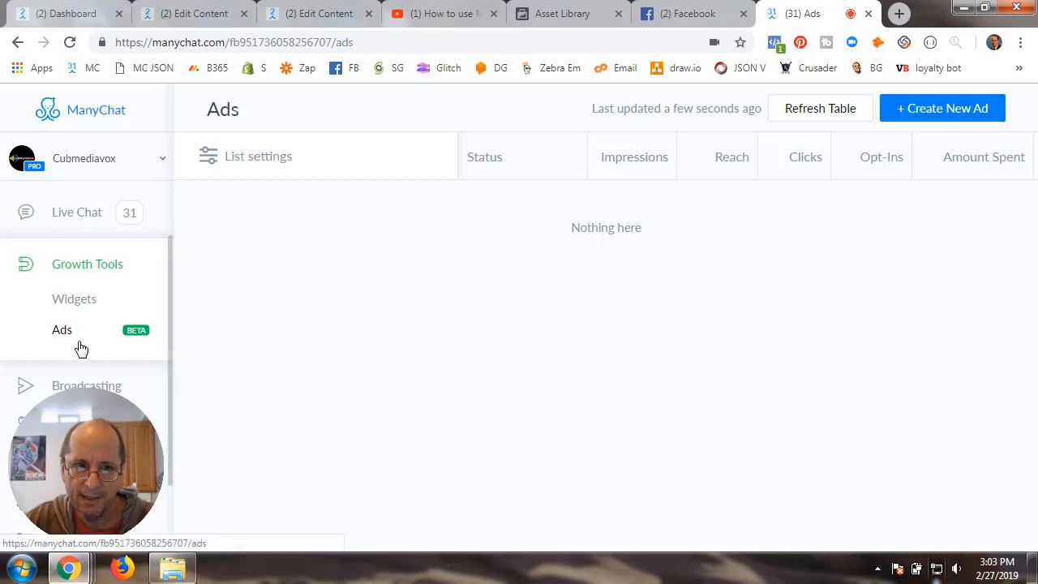
scroll(99, 306, down, 2)
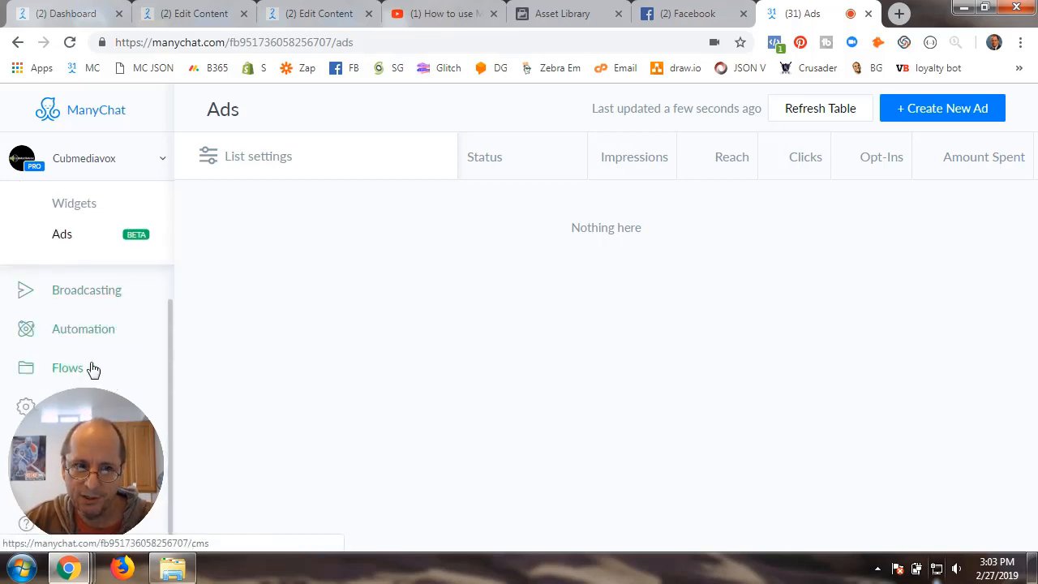
click(67, 369)
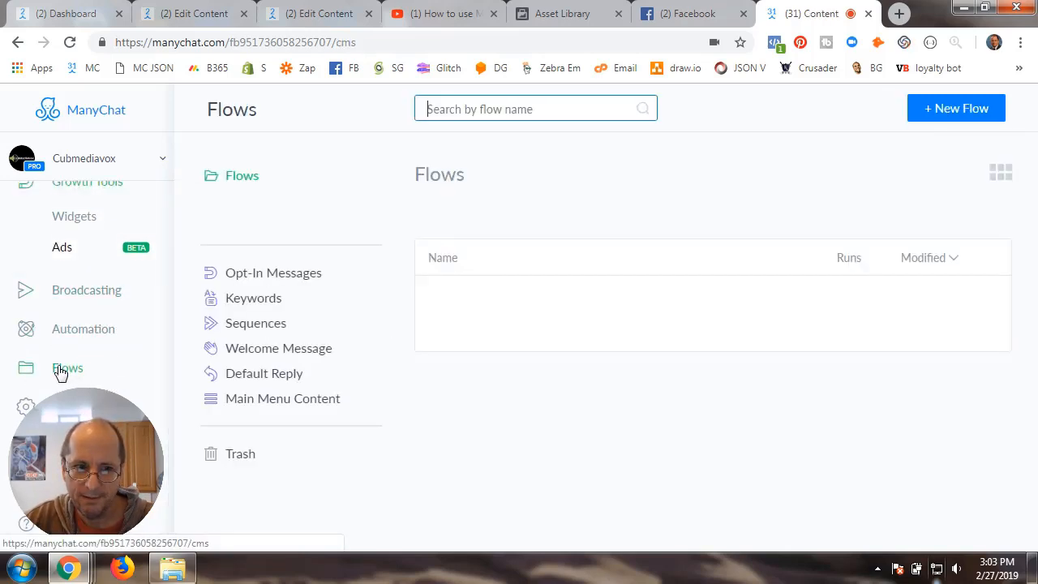
click(489, 476)
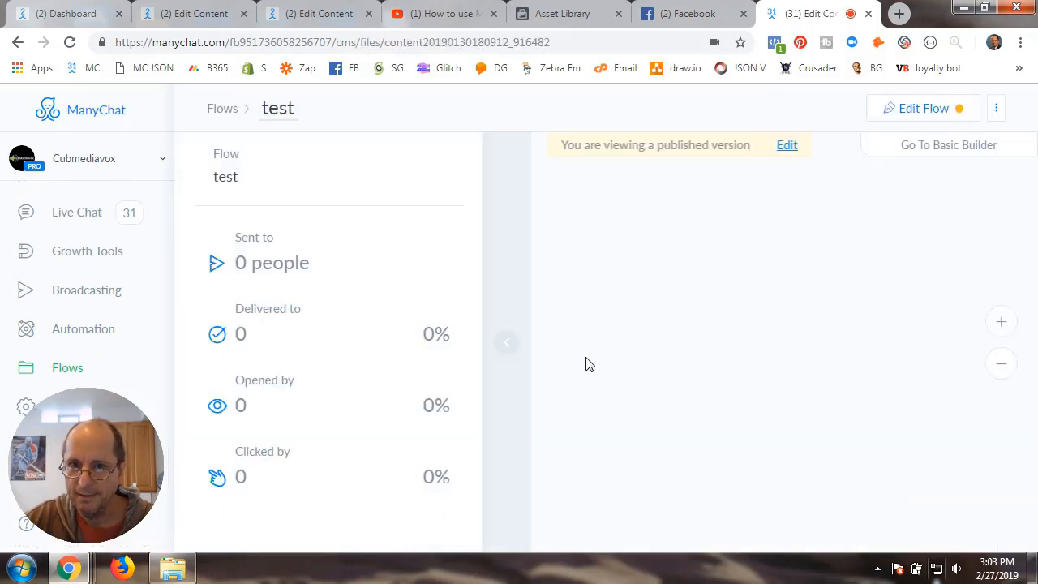
click(905, 111)
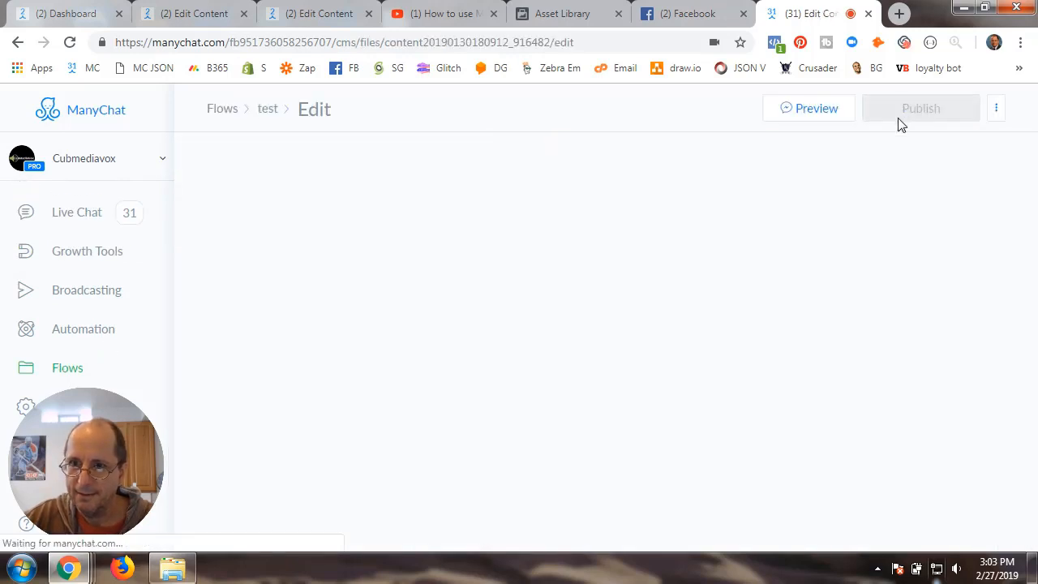
- Browse the existing Actions step's available actions down to Facebook Custom Audience and collapse the step's editor
click(545, 232)
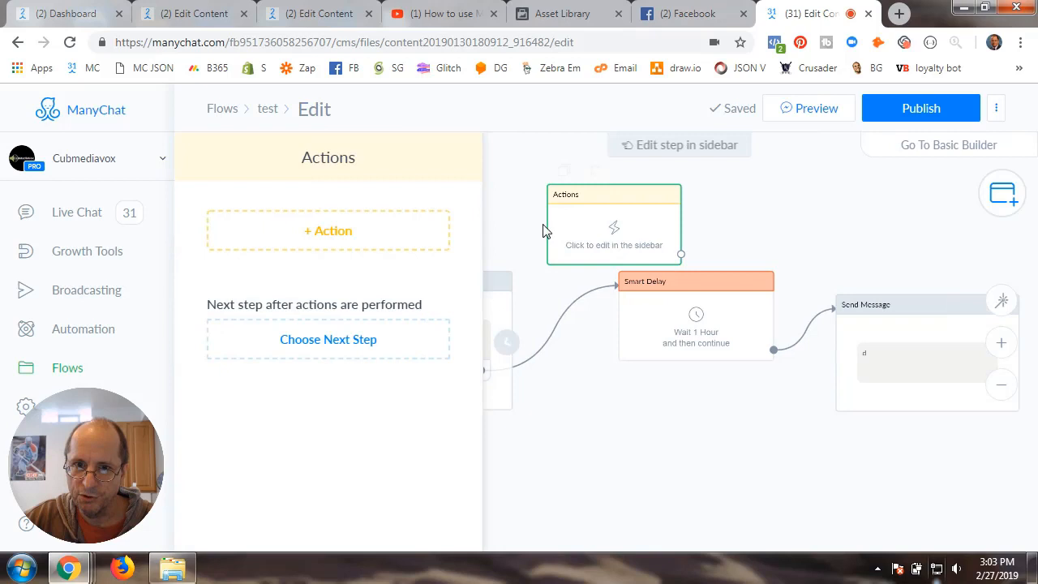
click(341, 236)
scroll(302, 413, down, 3)
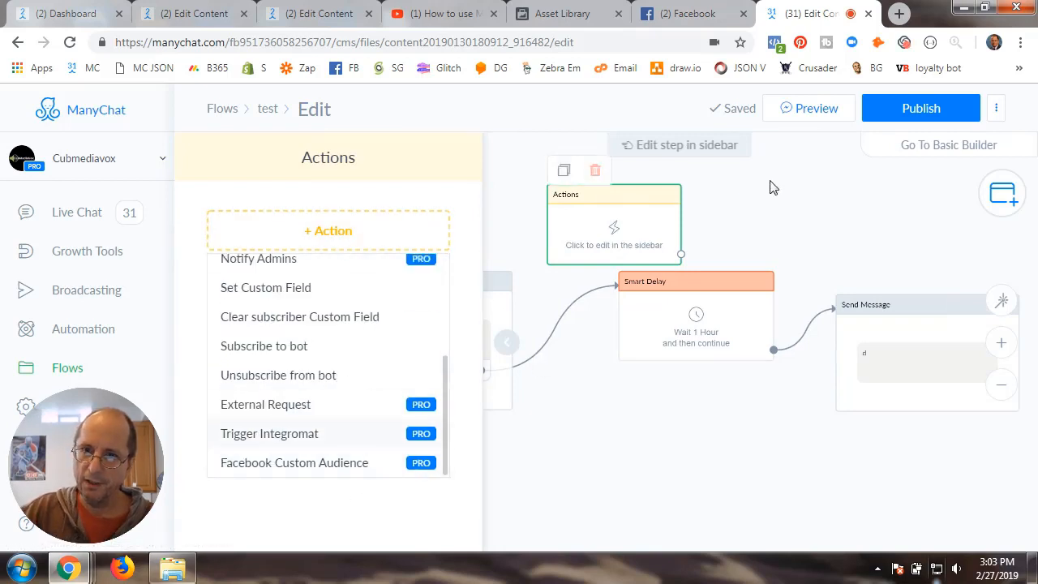
click(506, 350)
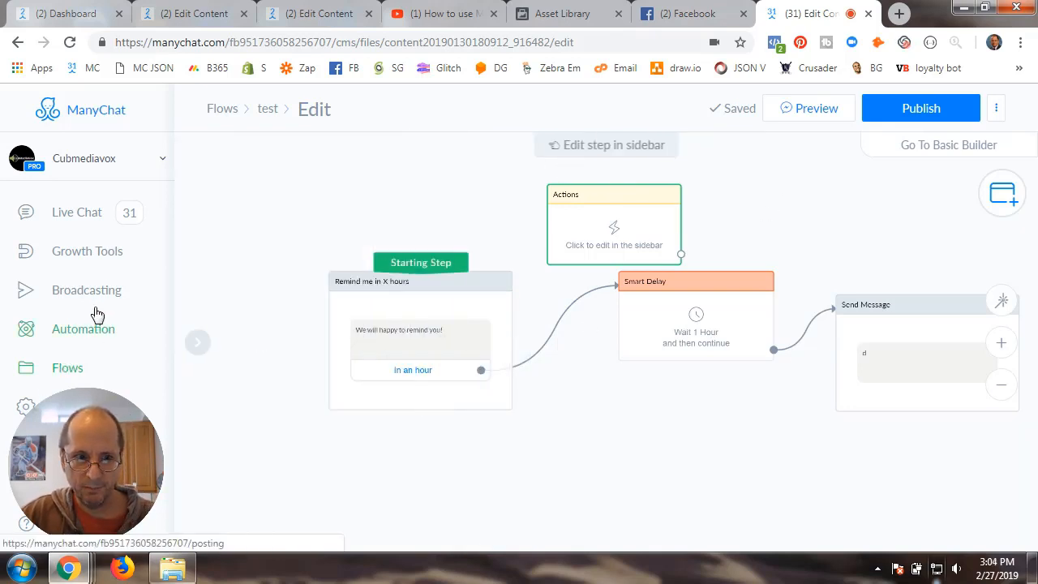
- Revisit the Cubmediavox Ads page and switch back to the Everything Bot's Test Custom Audience flow in its browser tab
click(95, 258)
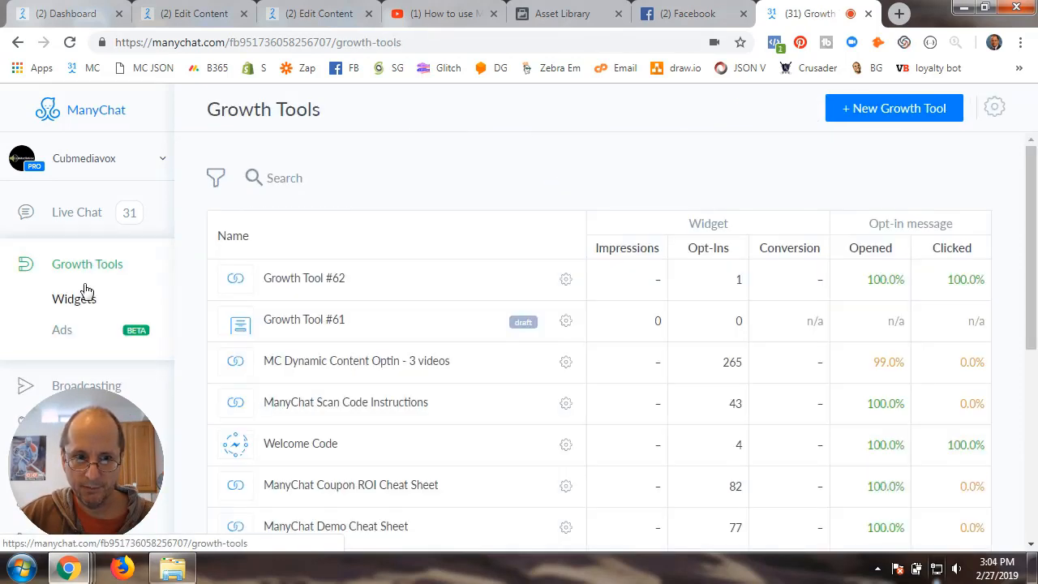
click(70, 333)
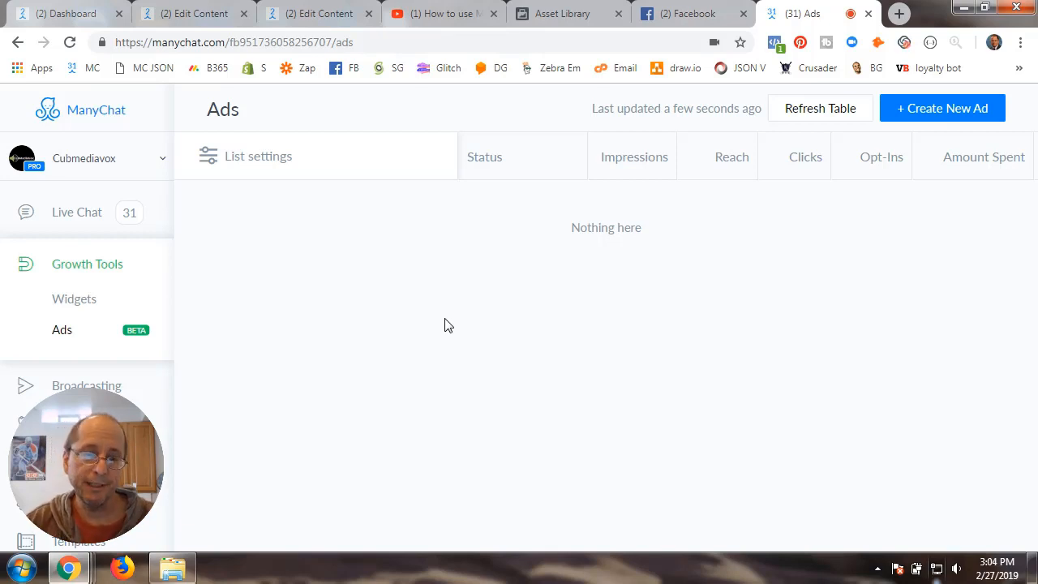
click(104, 14)
click(195, 15)
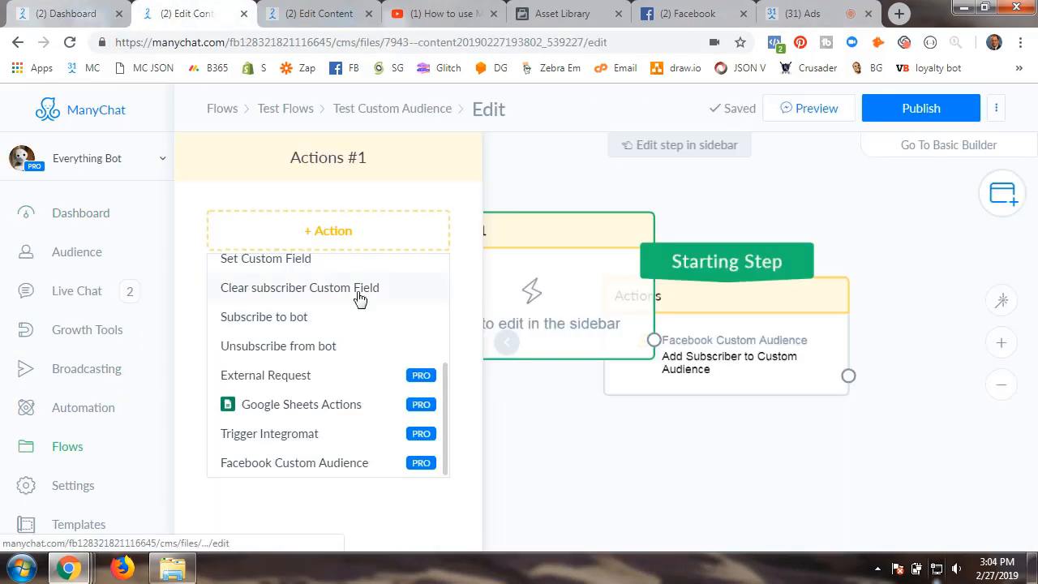
- Add a Facebook Custom Audience action to the Actions #1 step
click(525, 436)
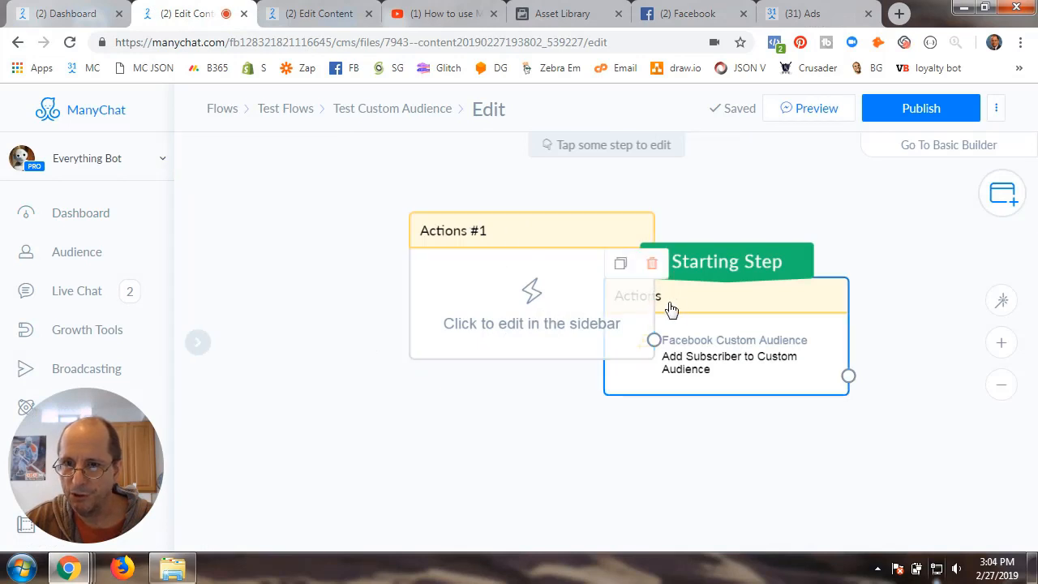
click(531, 305)
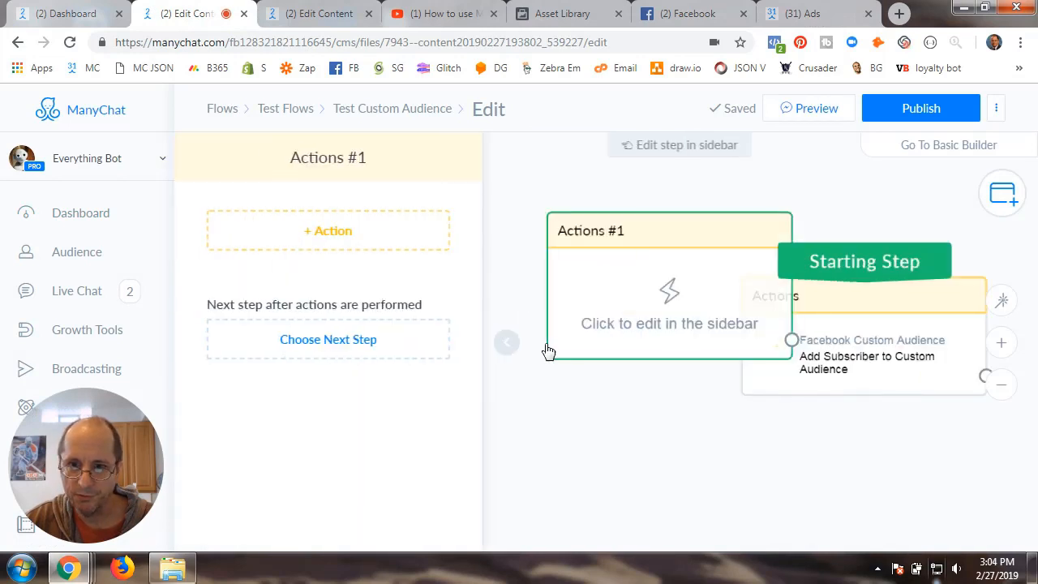
click(338, 242)
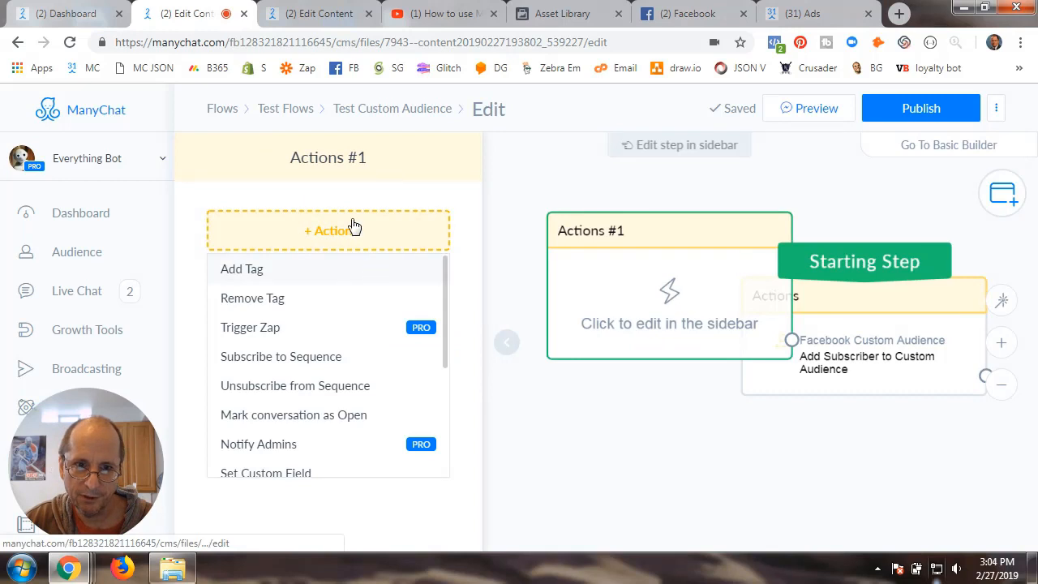
scroll(313, 440, down, 3)
click(247, 465)
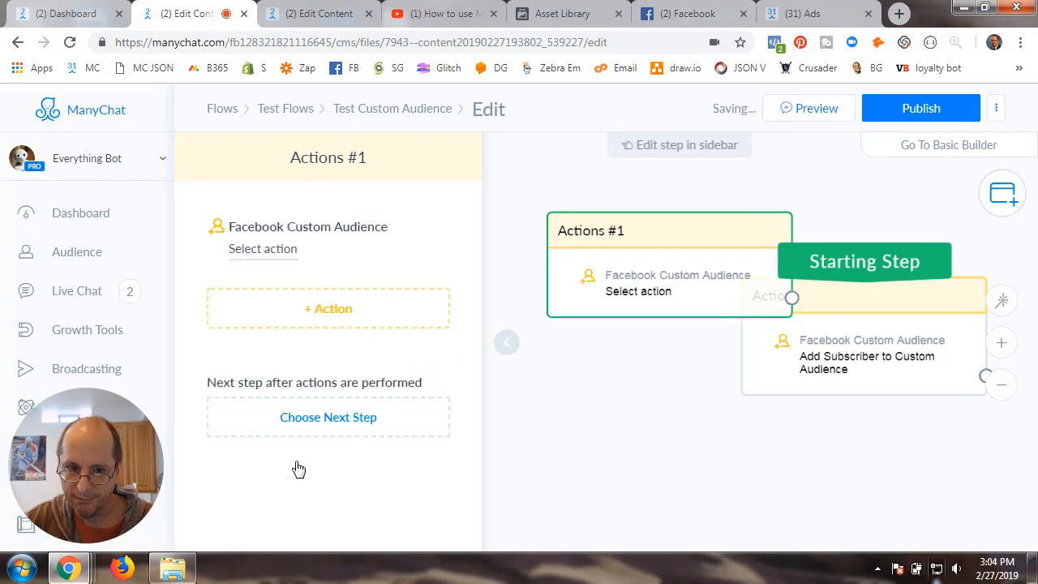
- Set the new action's ad account to Cubmediavox and its custom audience to Redeemed Offer
click(262, 249)
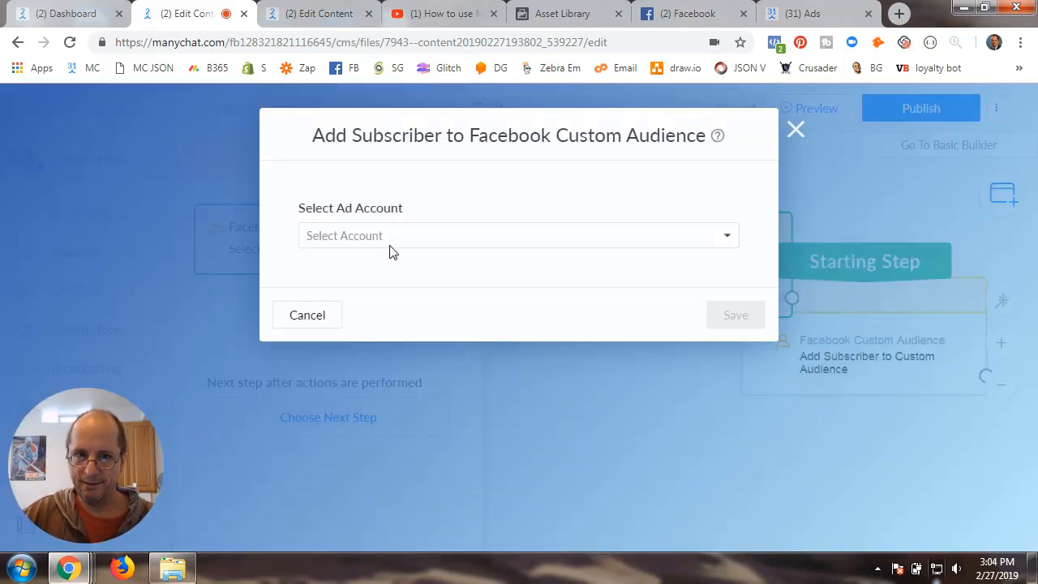
click(793, 132)
click(283, 249)
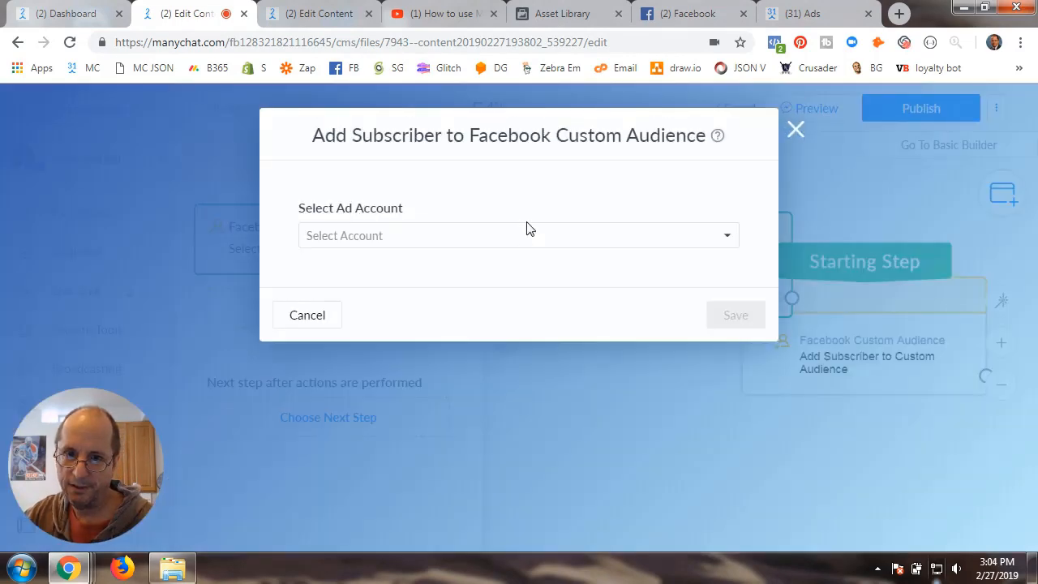
click(413, 237)
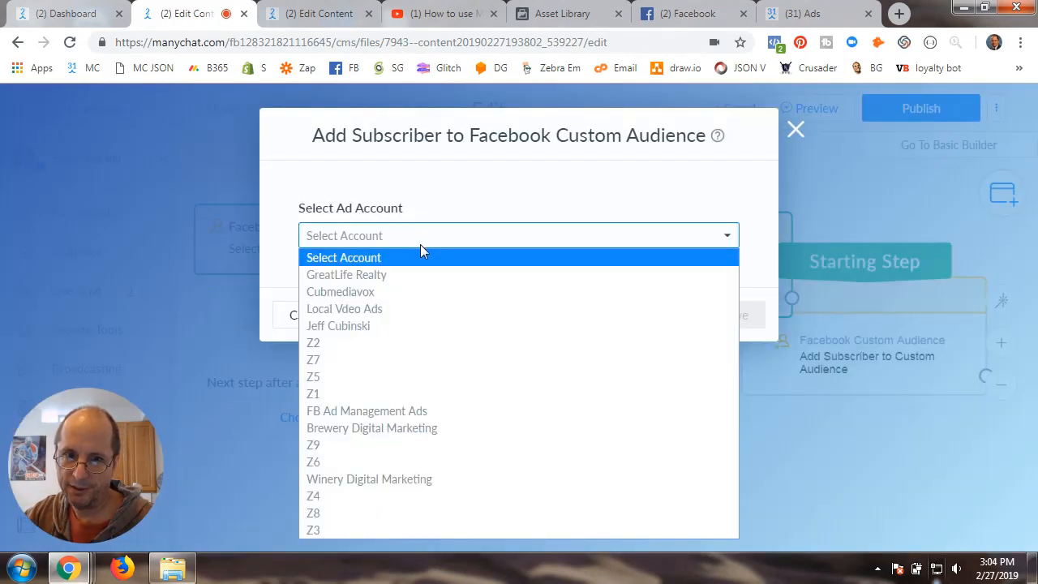
click(376, 294)
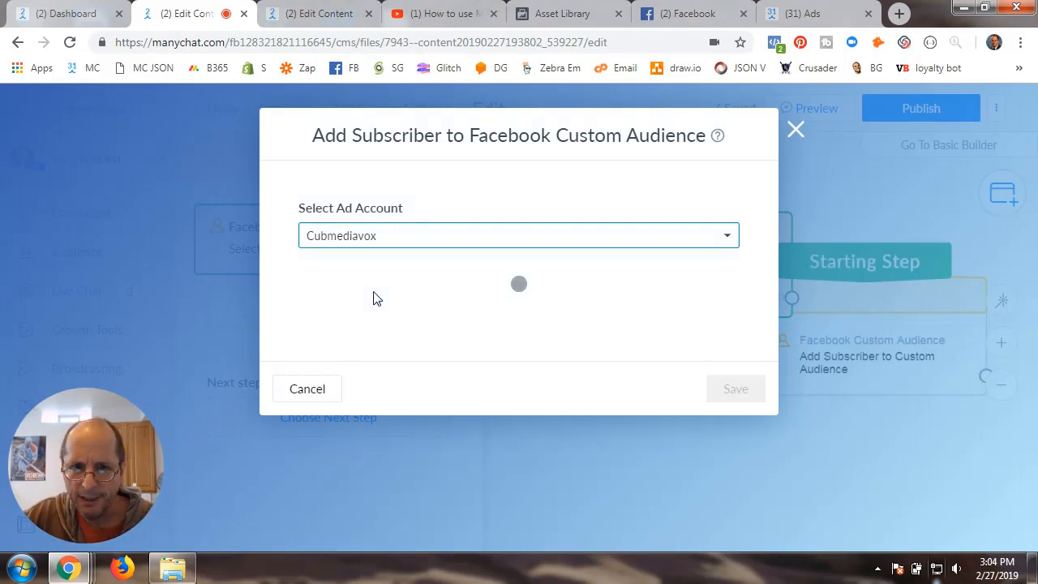
click(482, 307)
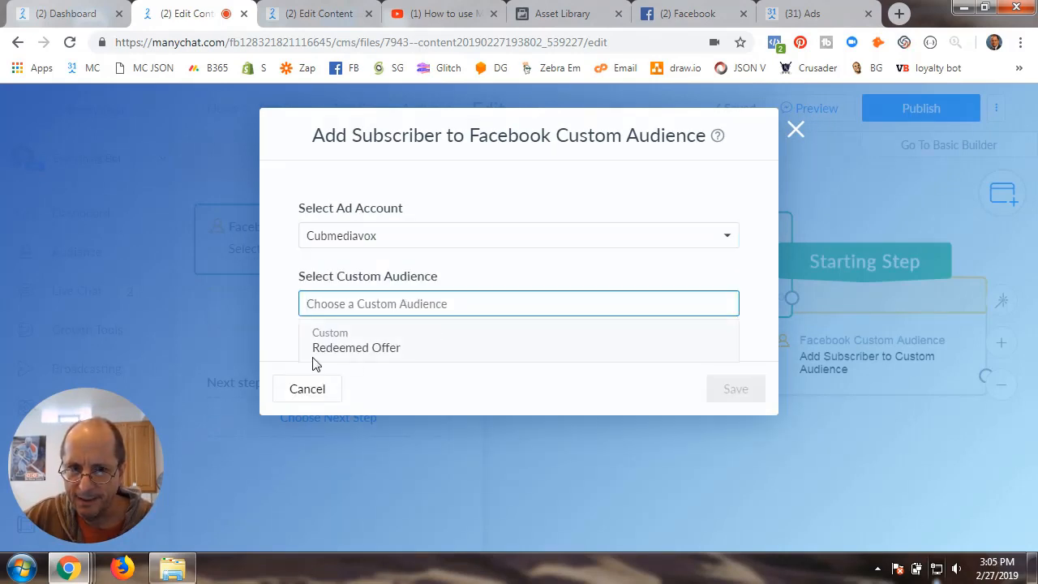
click(361, 350)
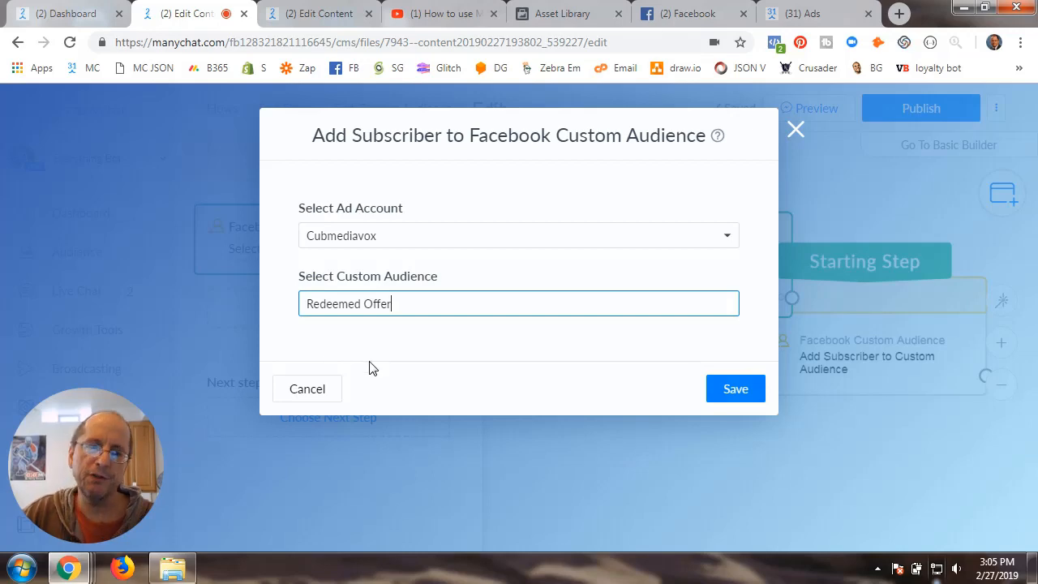
- Check the Redeemed Offer audience in the Facebook Asset Library, return to the flow and save the custom audience action
click(568, 13)
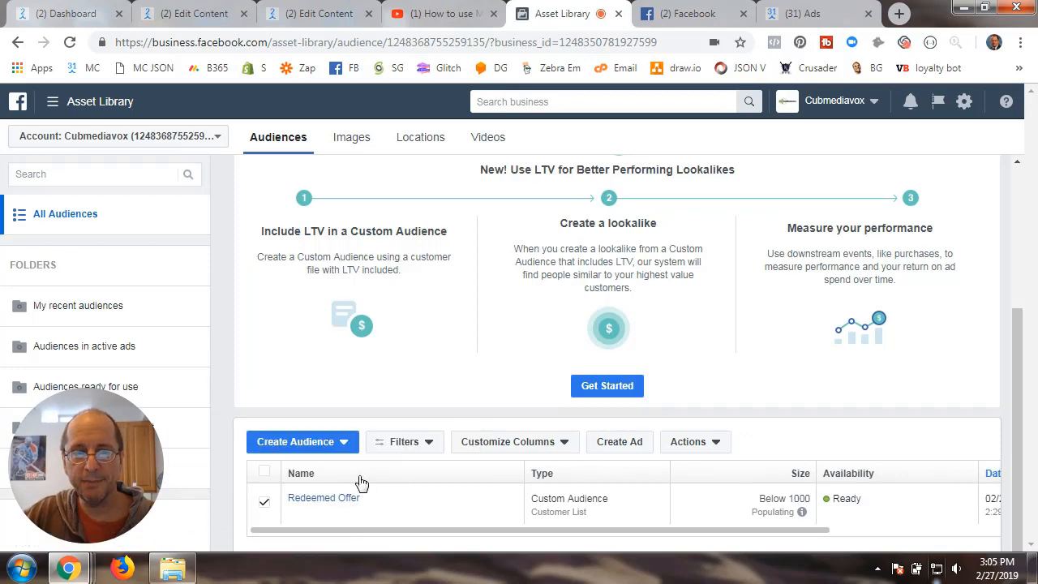
click(212, 18)
click(354, 355)
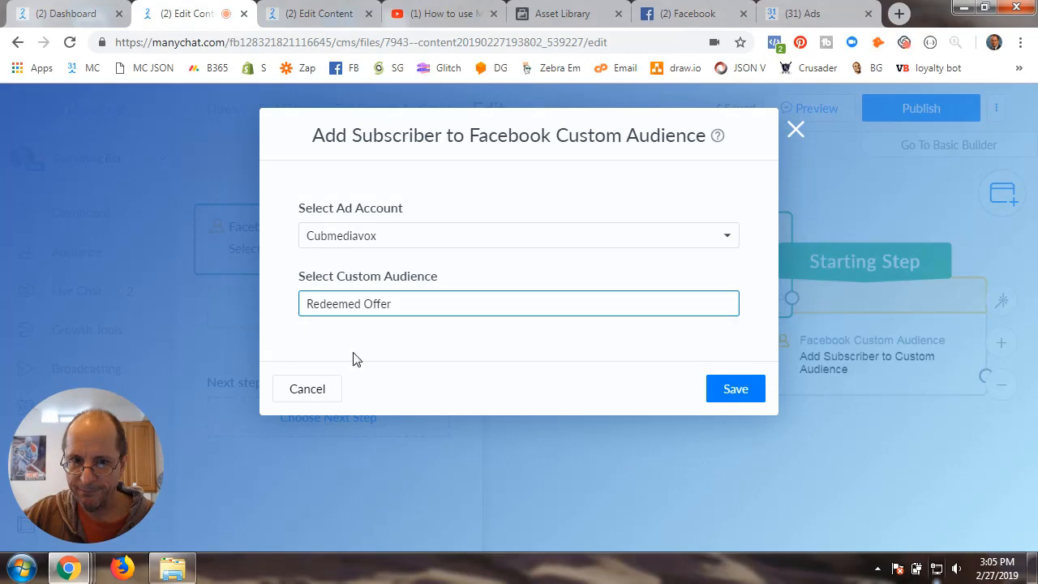
click(733, 391)
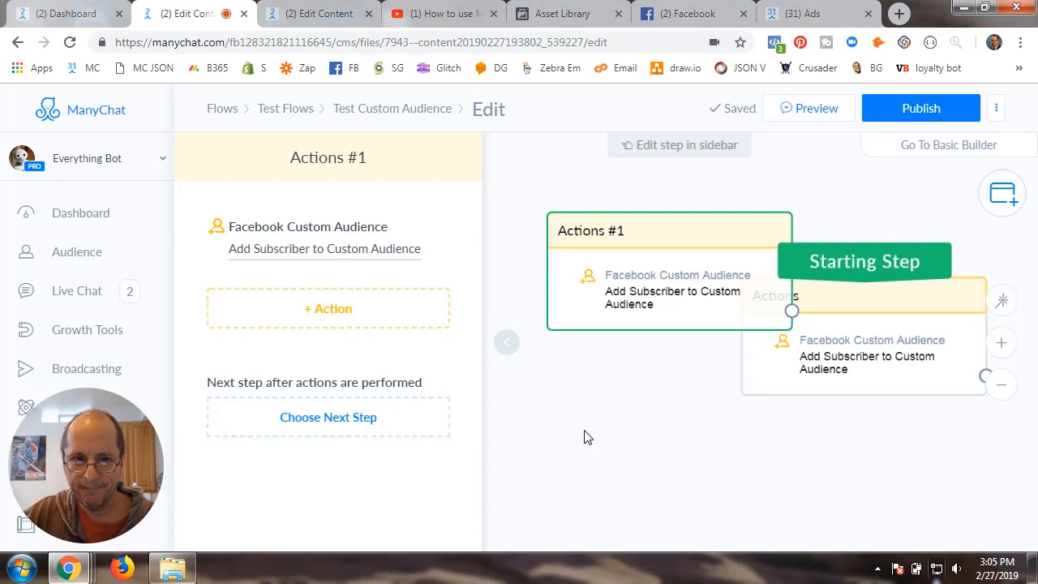
- Delete the Actions #1 step from the Test Custom Audience flow and bring the starting Actions step to the middle of the canvas
click(507, 342)
drag(679, 246, 596, 239)
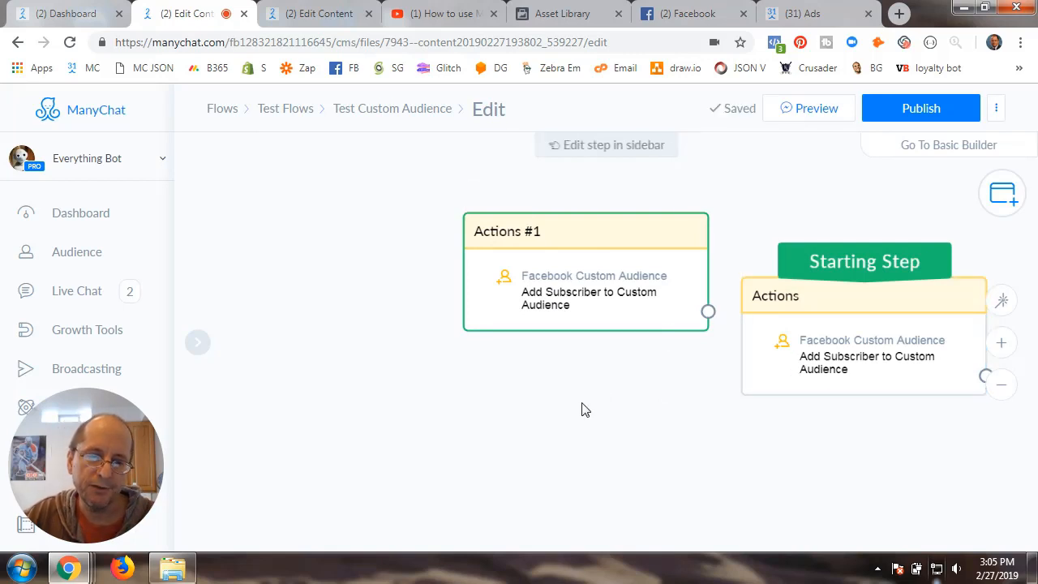
click(513, 203)
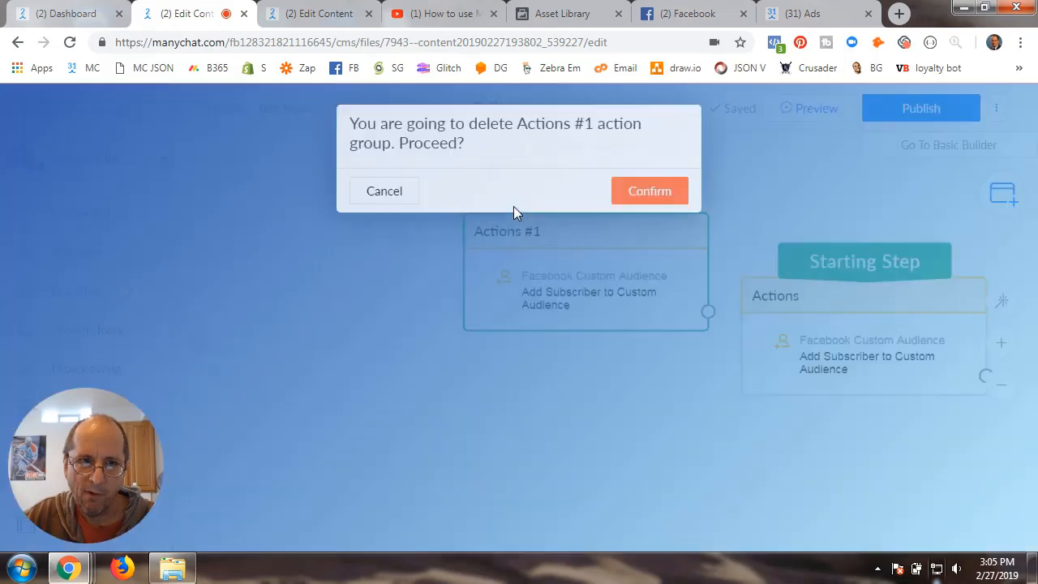
click(652, 194)
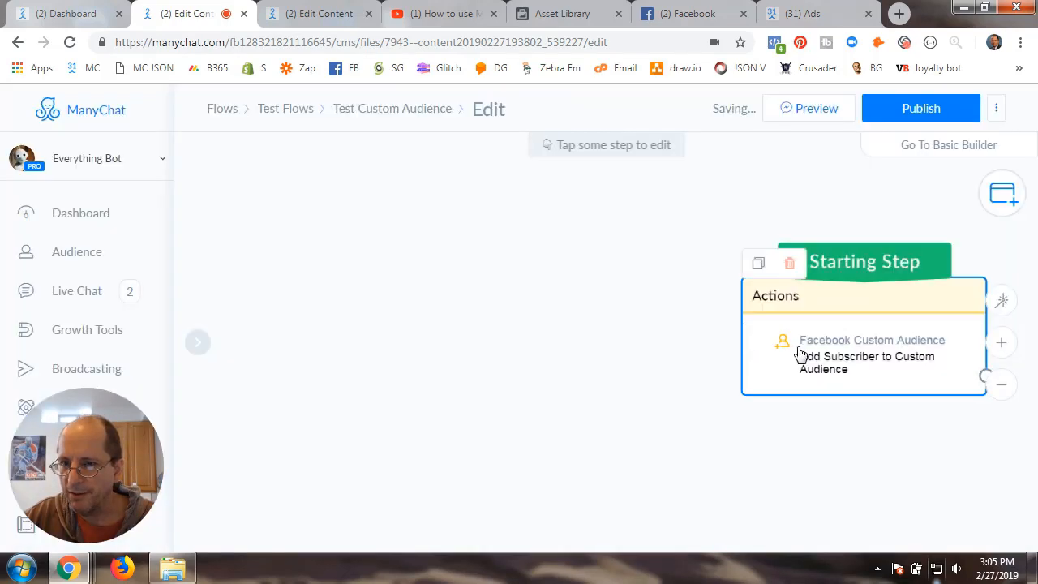
drag(800, 352, 613, 322)
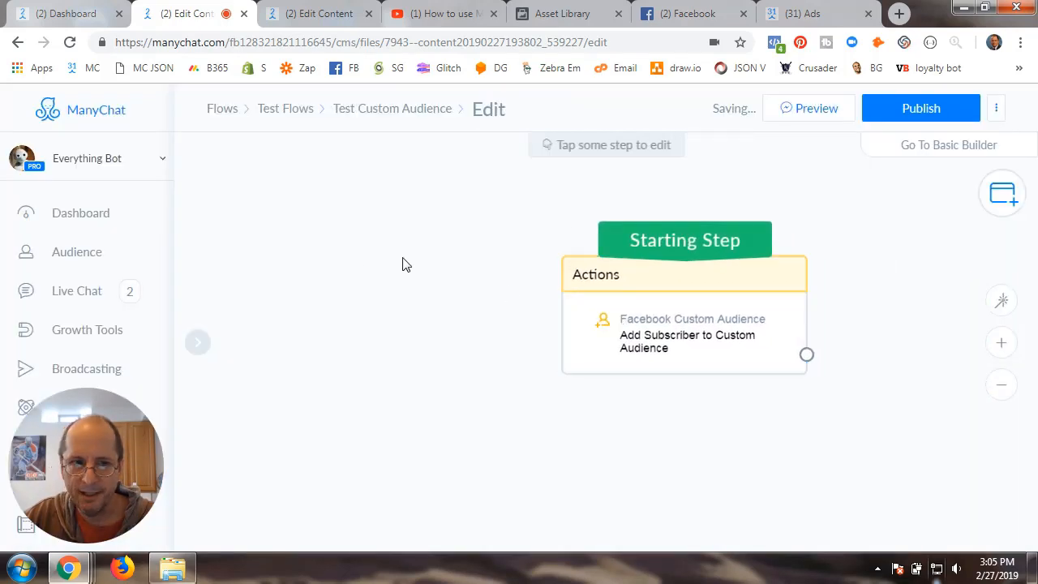
- Open the bot's Audience page and check the details of the Redeemed Offer audience in the Facebook Asset Library
click(87, 262)
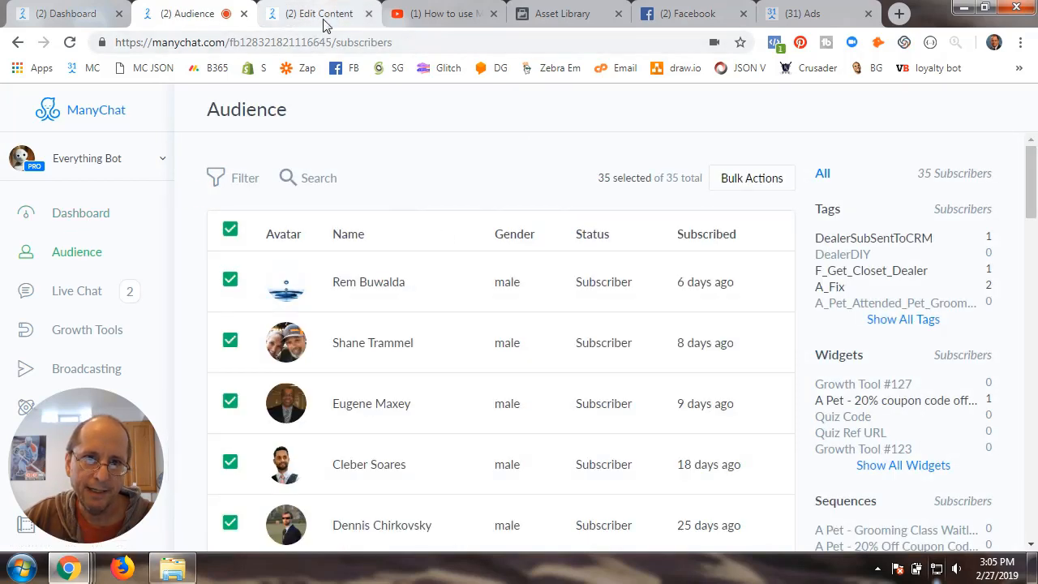
click(562, 14)
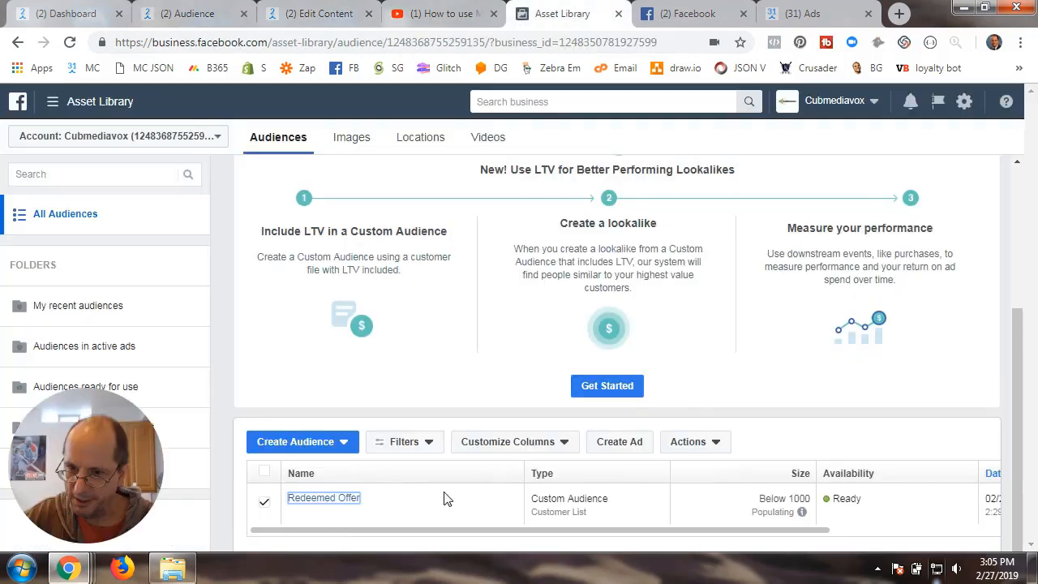
click(326, 497)
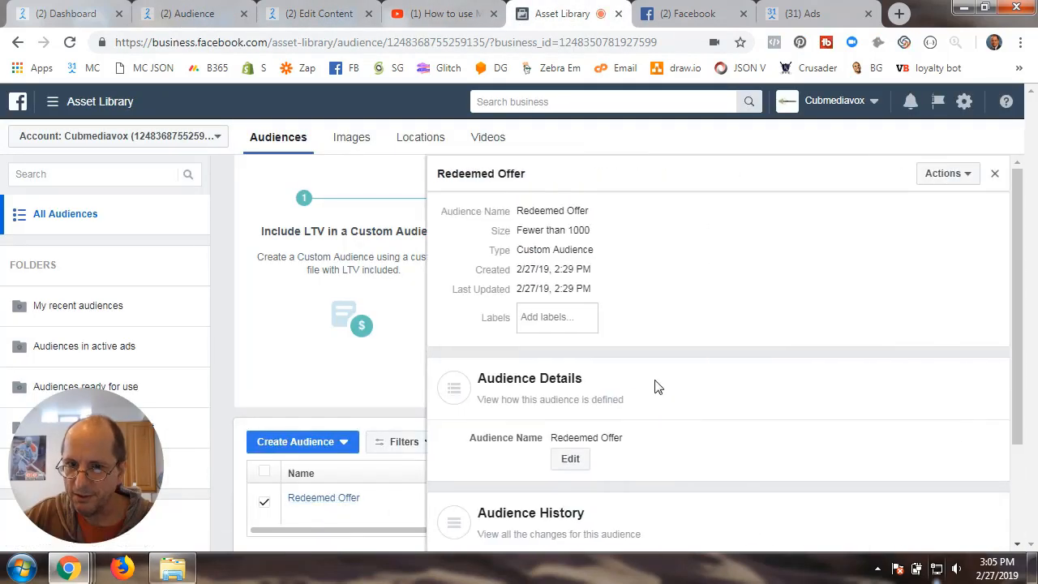
scroll(658, 386, down, 1)
scroll(679, 499, up, 3)
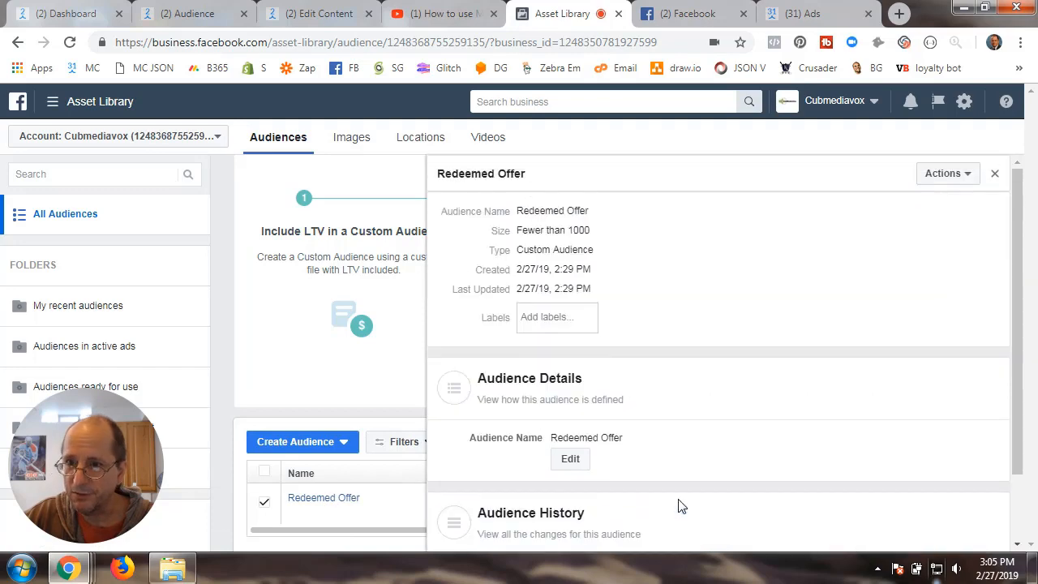
click(996, 174)
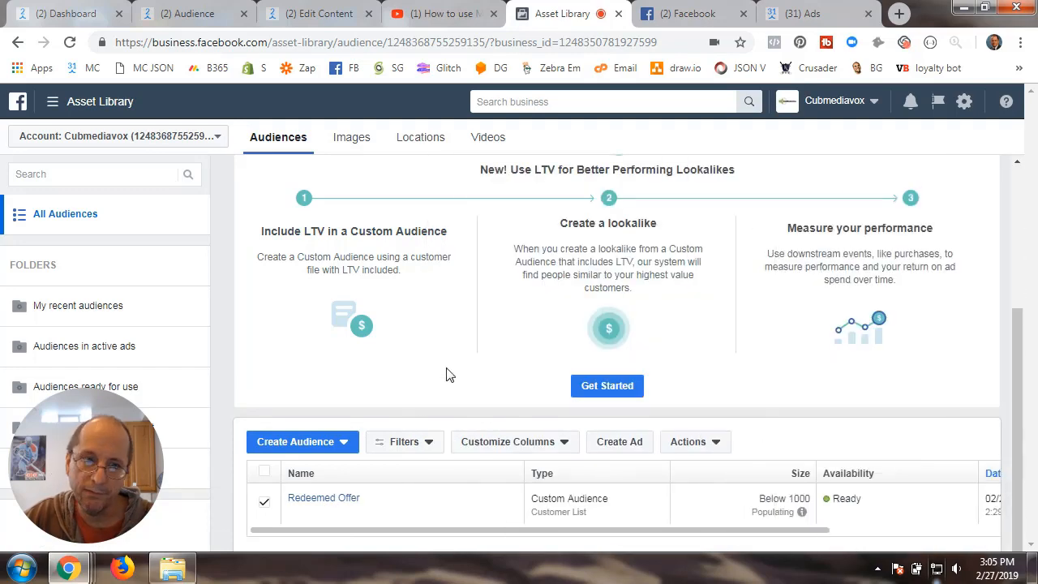
- Glance at the Coupon Redemption flow and look through the Everything Bot's subscriber list
click(190, 13)
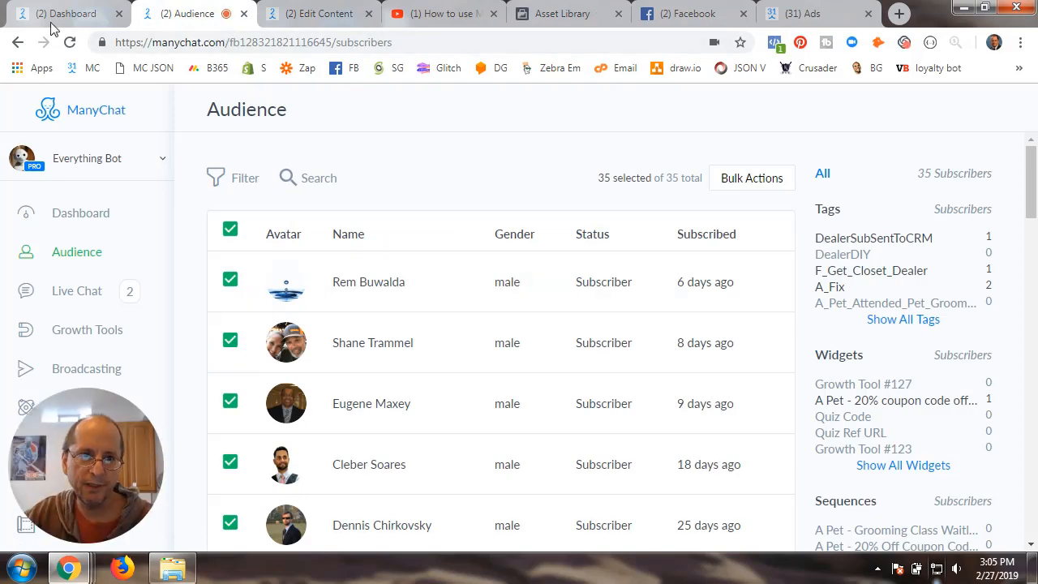
click(79, 15)
click(312, 13)
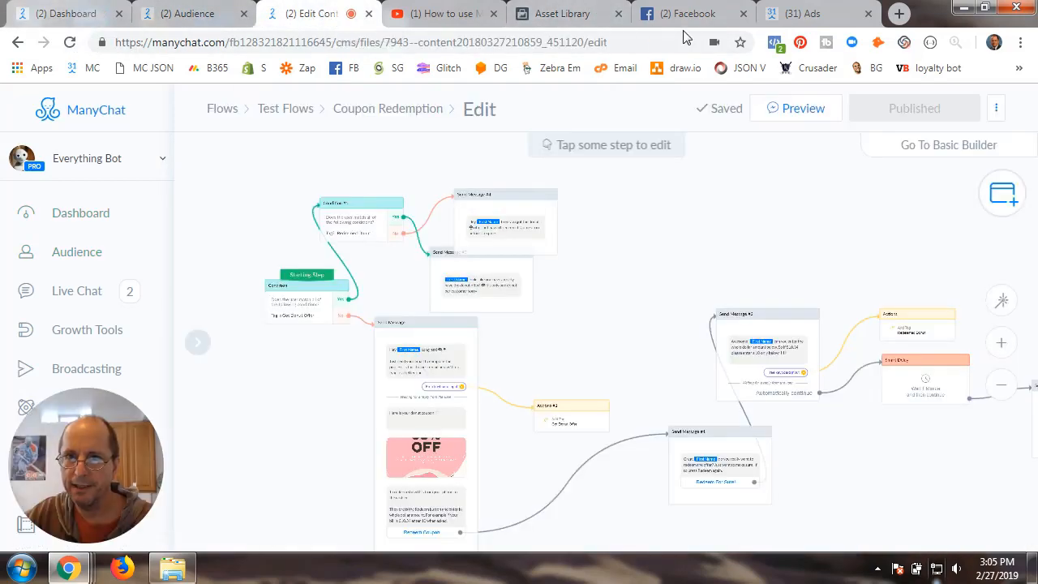
click(201, 16)
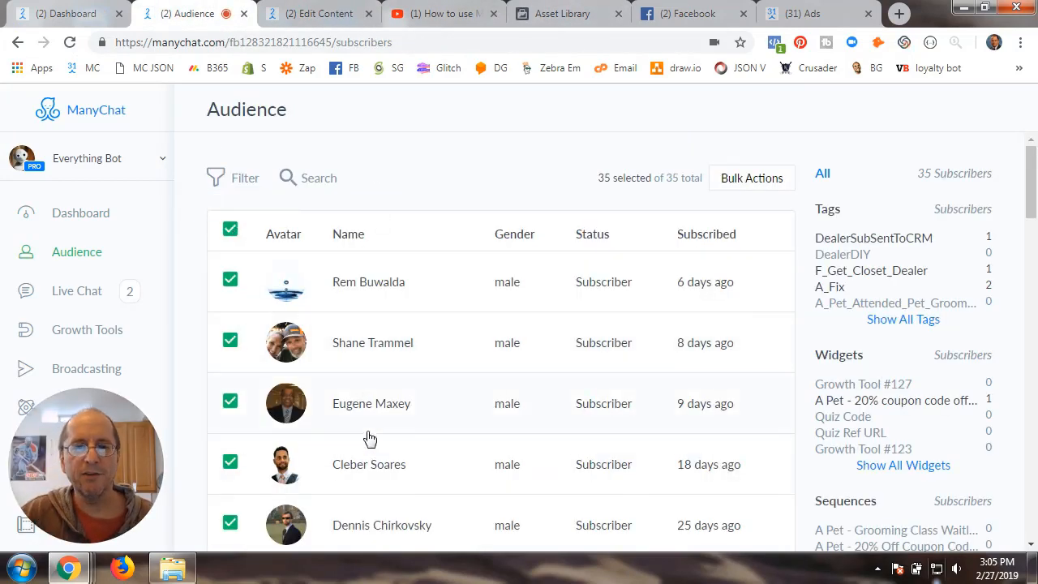
scroll(378, 428, down, 10)
scroll(378, 428, up, 3)
scroll(378, 428, up, 7)
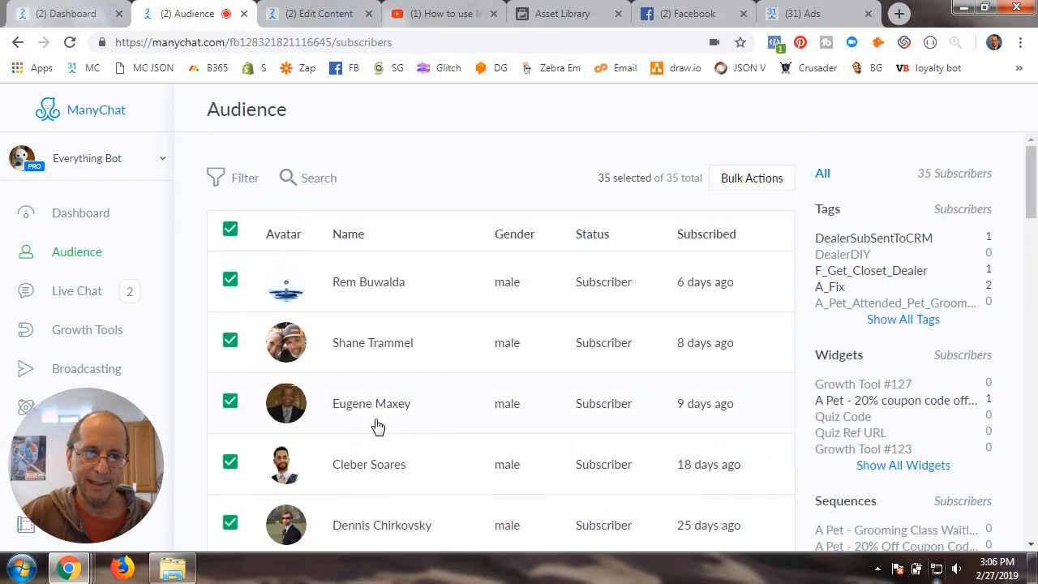
- Reopen the Test Custom Audience flow from the Test Flows folder and show the contents of its starting Actions step
click(81, 216)
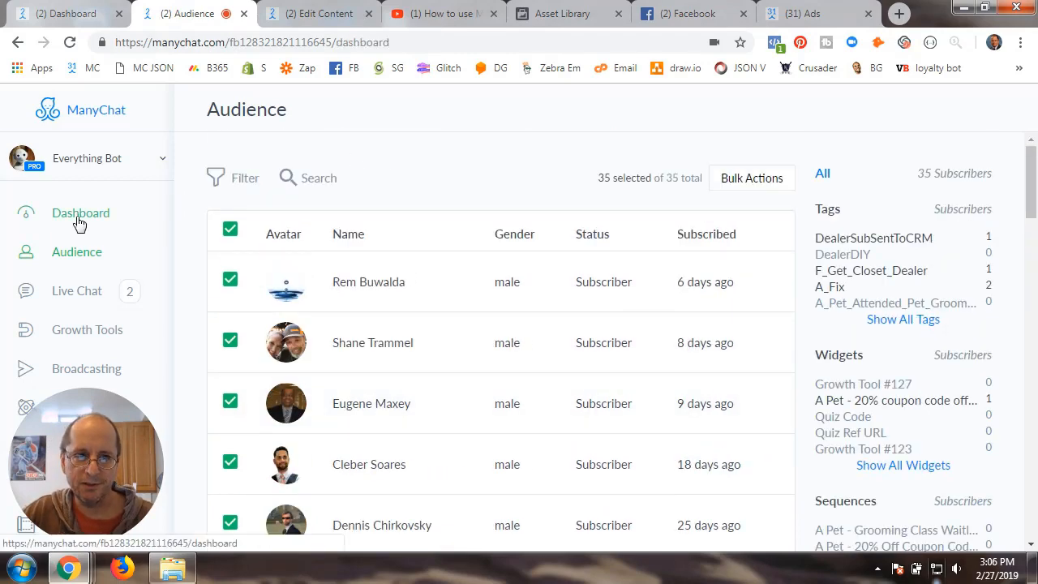
scroll(103, 294, down, 1)
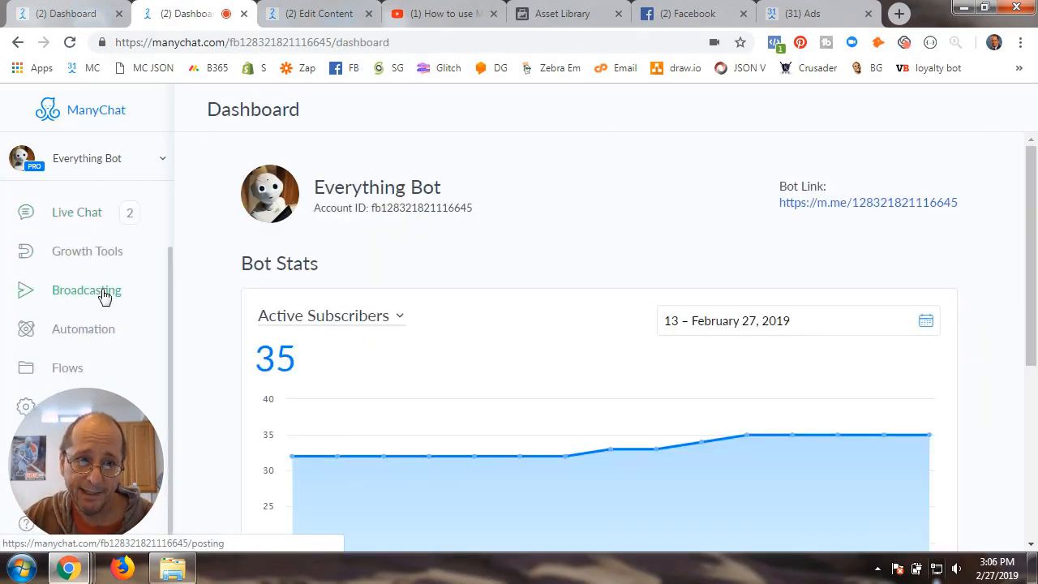
click(71, 366)
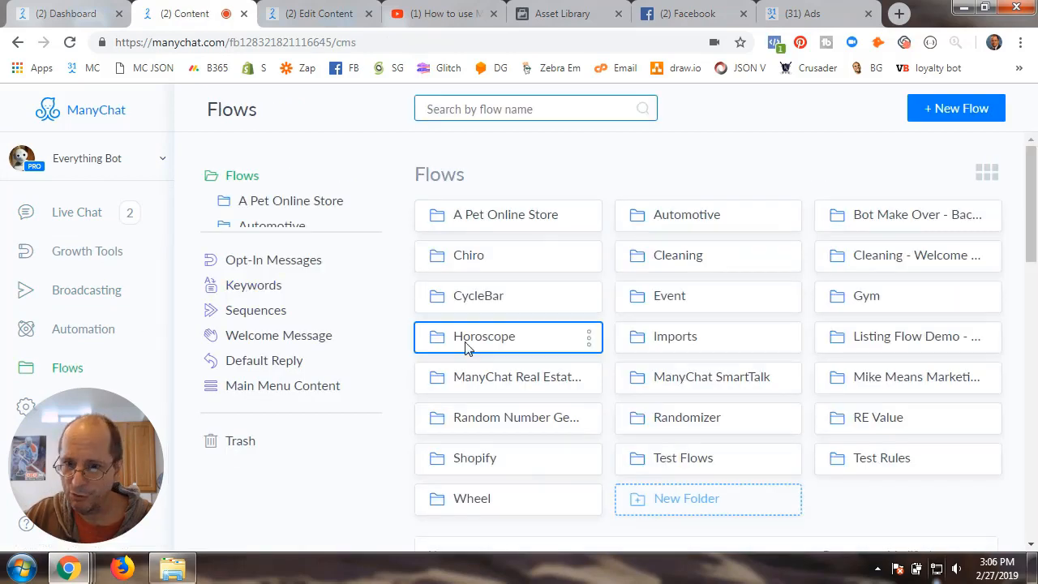
click(701, 459)
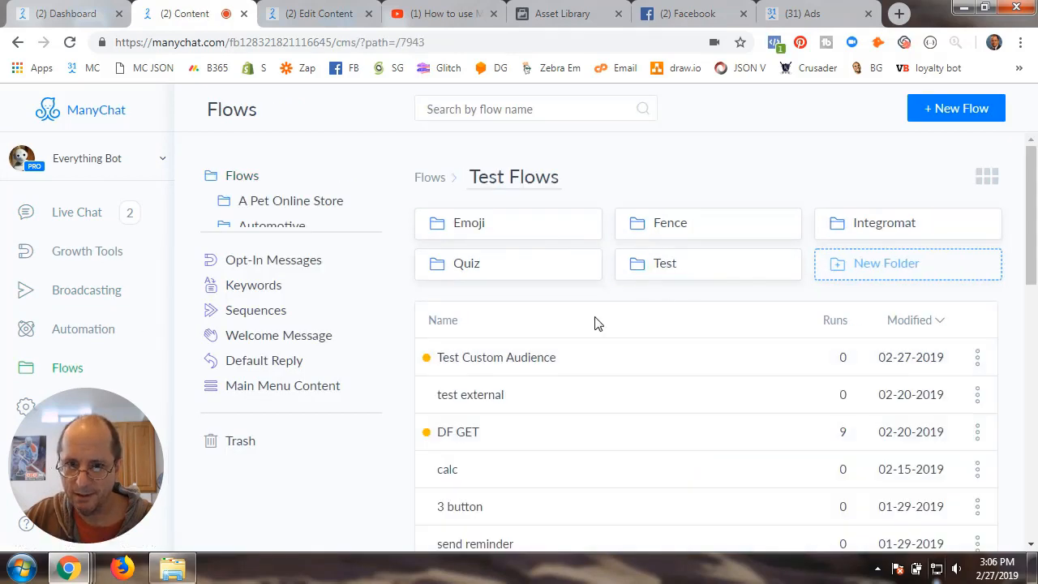
click(495, 364)
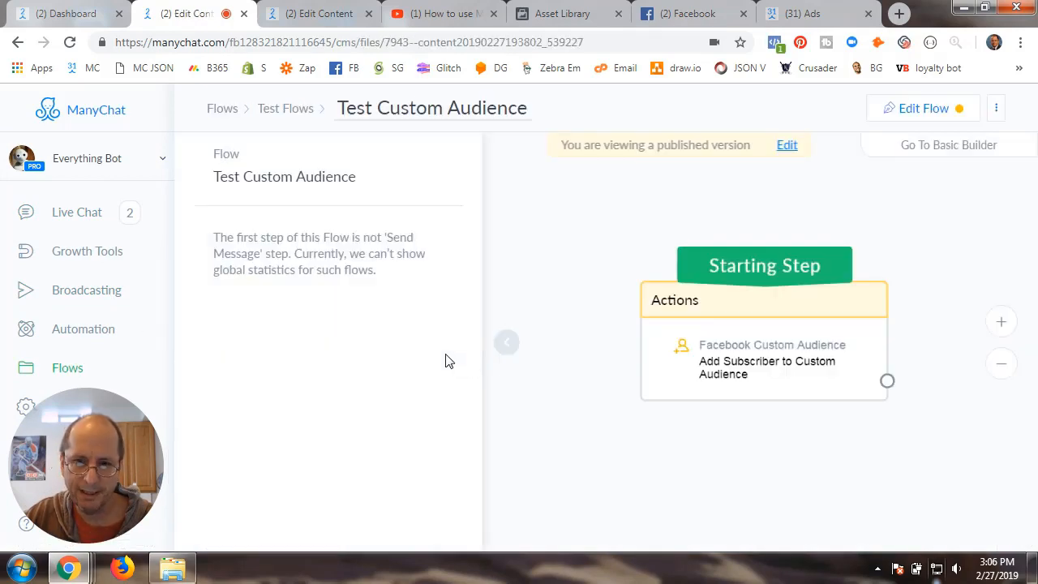
click(513, 348)
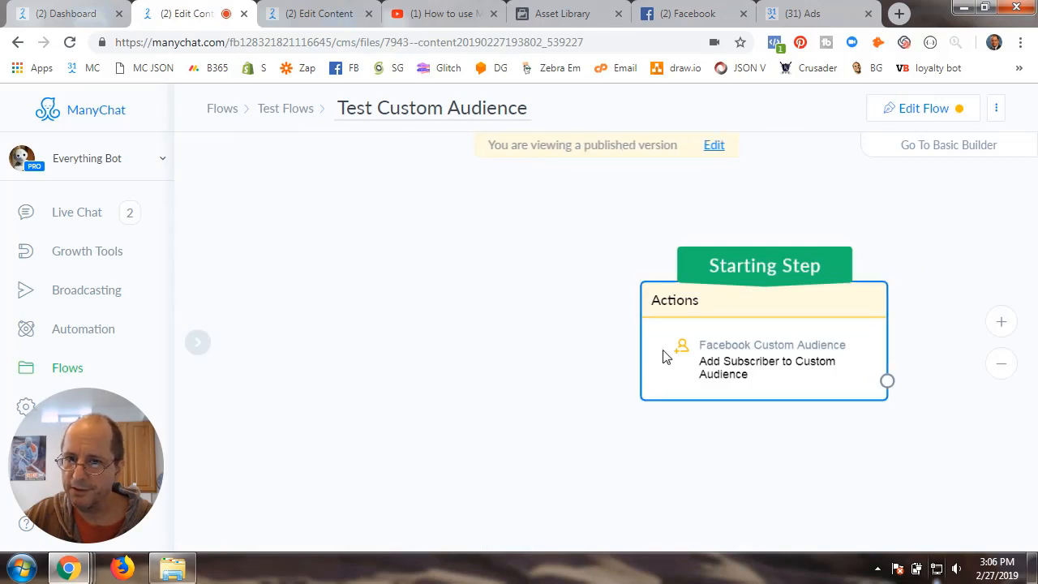
click(735, 363)
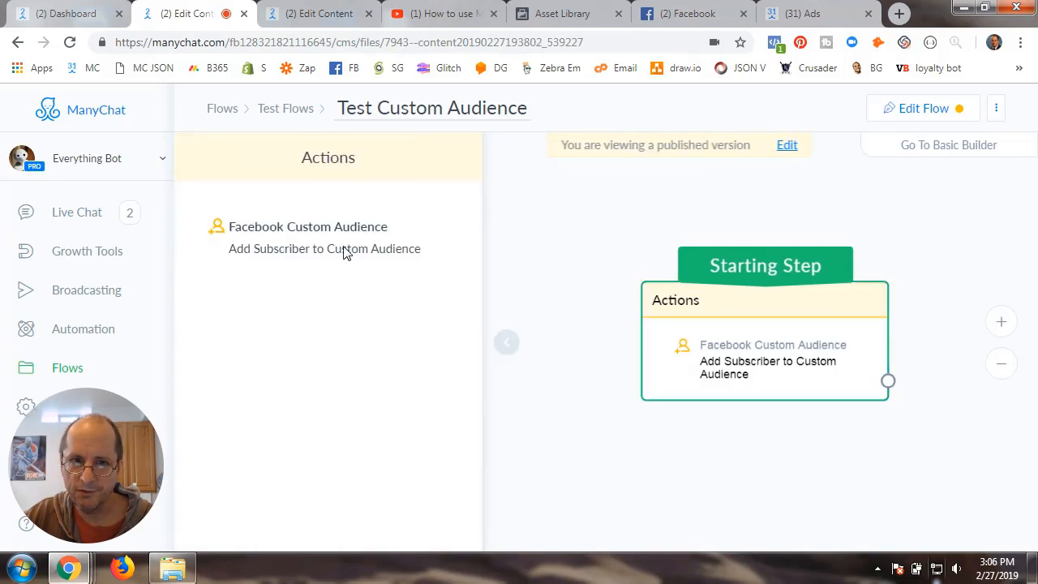
- Switch the flow to editing, open the starting step's Facebook Custom Audience action and read its help text
click(928, 108)
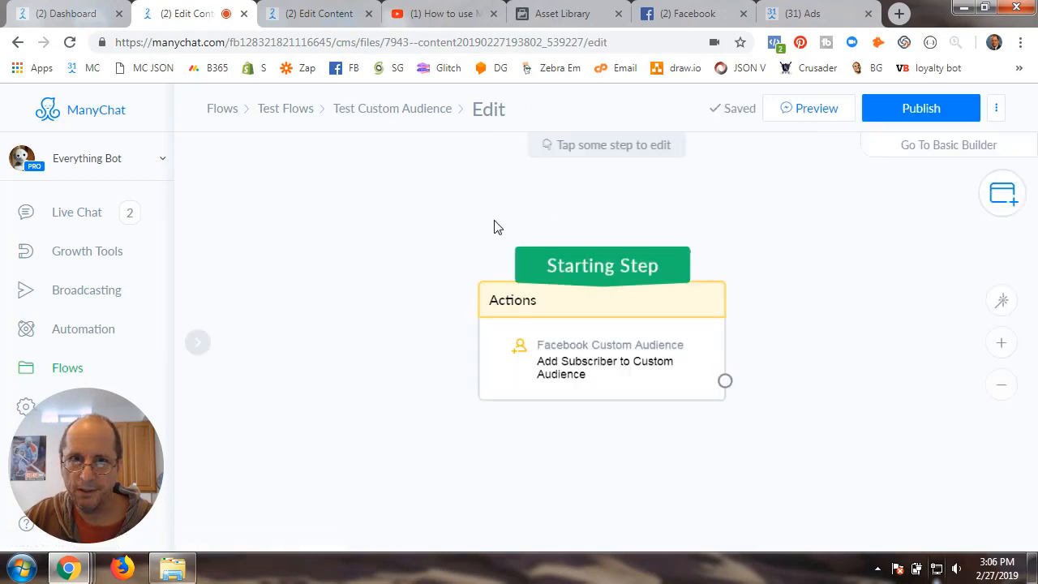
click(567, 371)
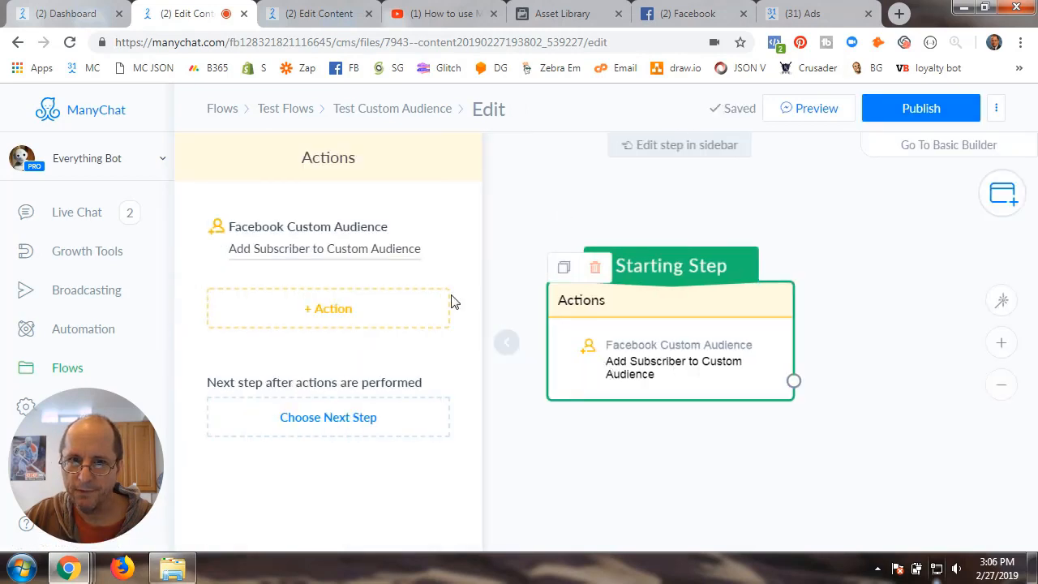
click(335, 249)
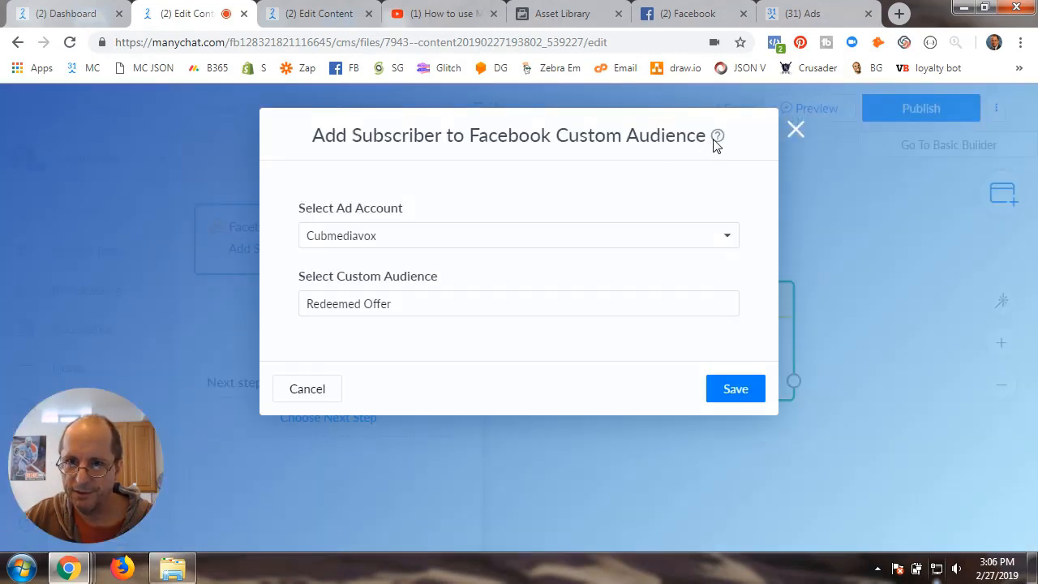
mouse_move(718, 138)
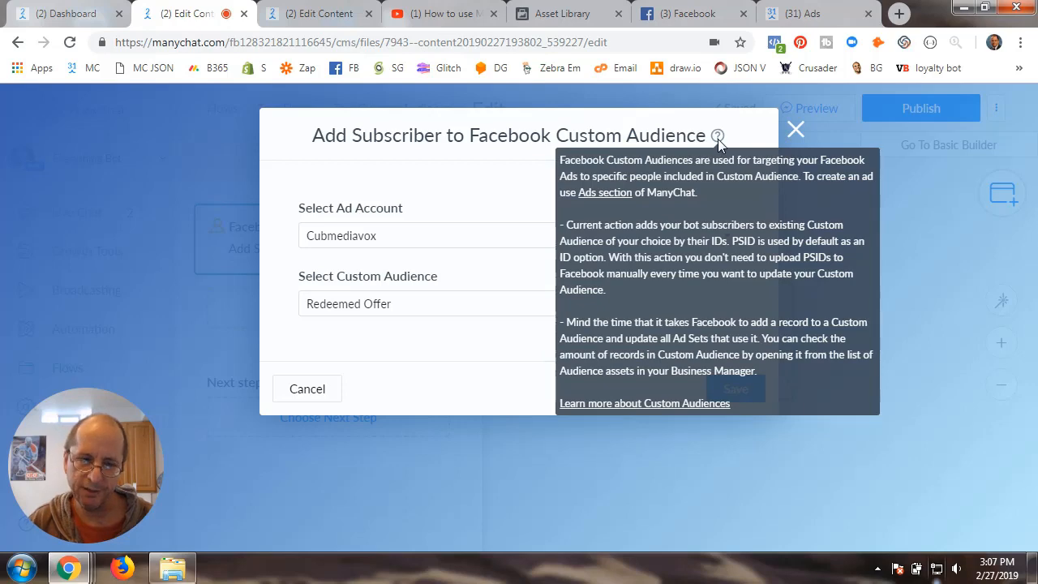
- Check the Redeemed Offer audience's population status, details and history in the Facebook Asset Library
click(569, 16)
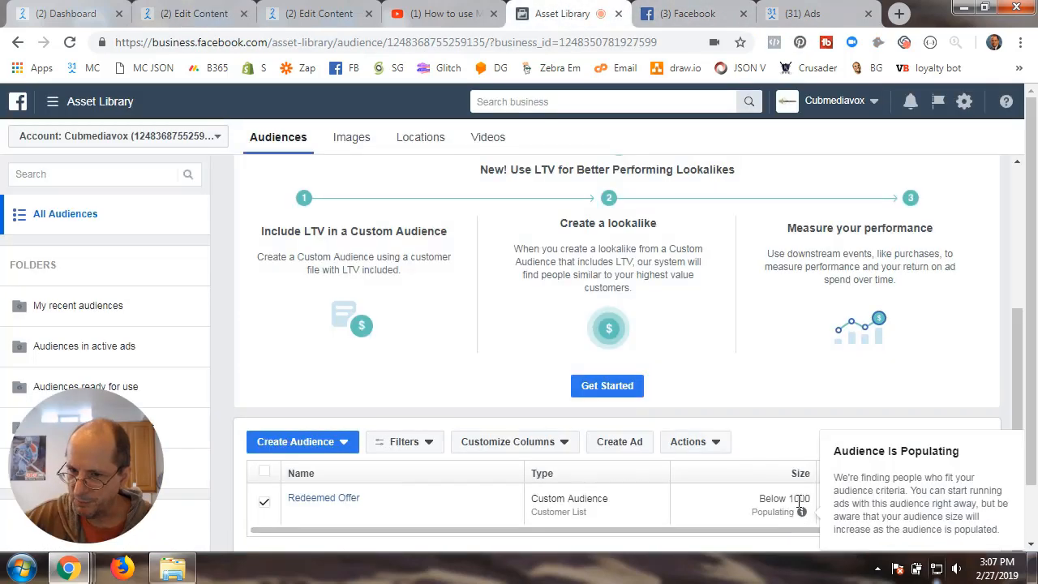
mouse_move(801, 513)
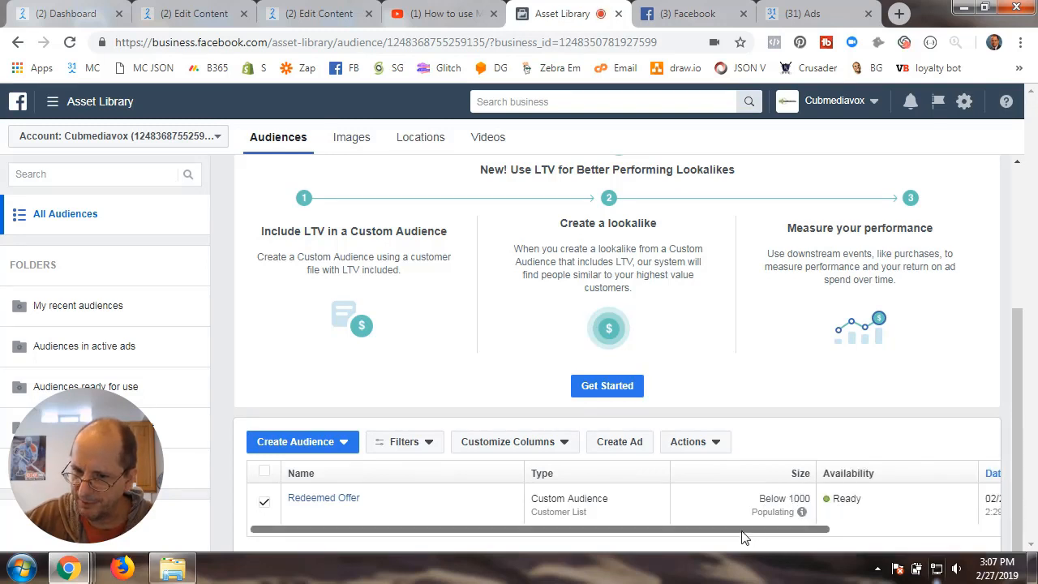
mouse_move(746, 531)
mouse_down()
mouse_move(955, 531)
mouse_move(765, 535)
mouse_up()
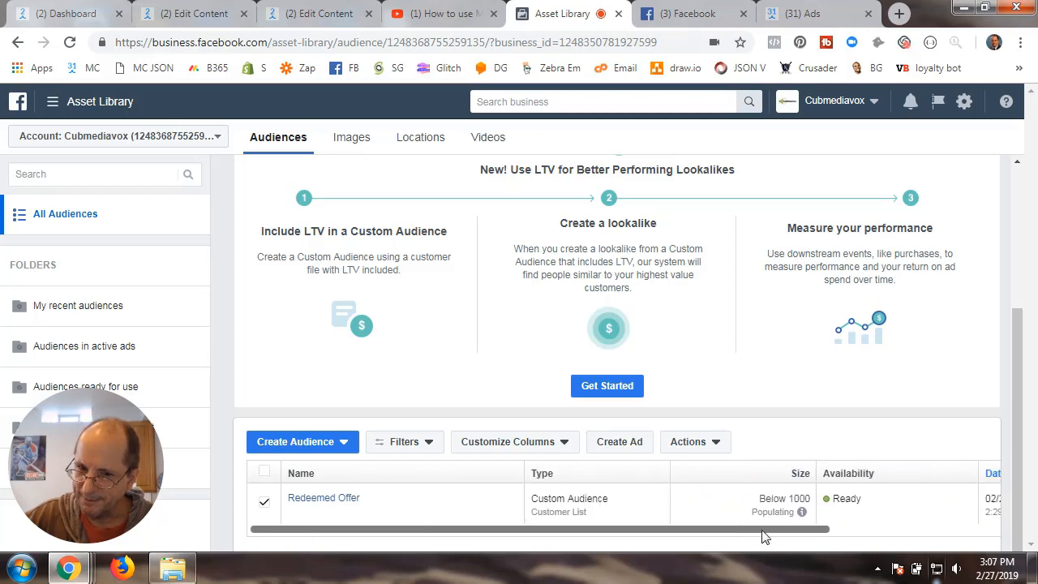
click(321, 498)
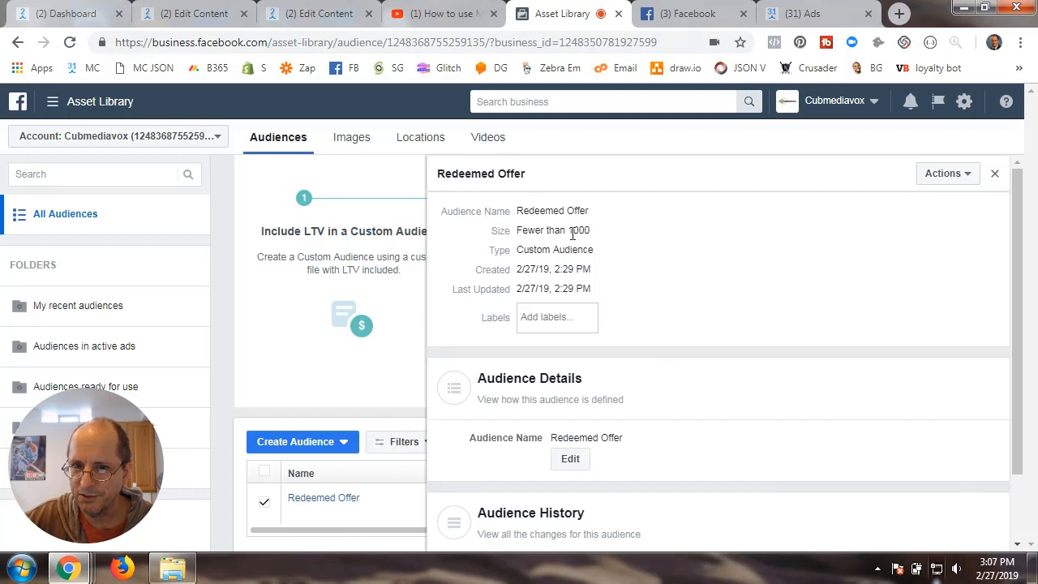
scroll(665, 385, down, 2)
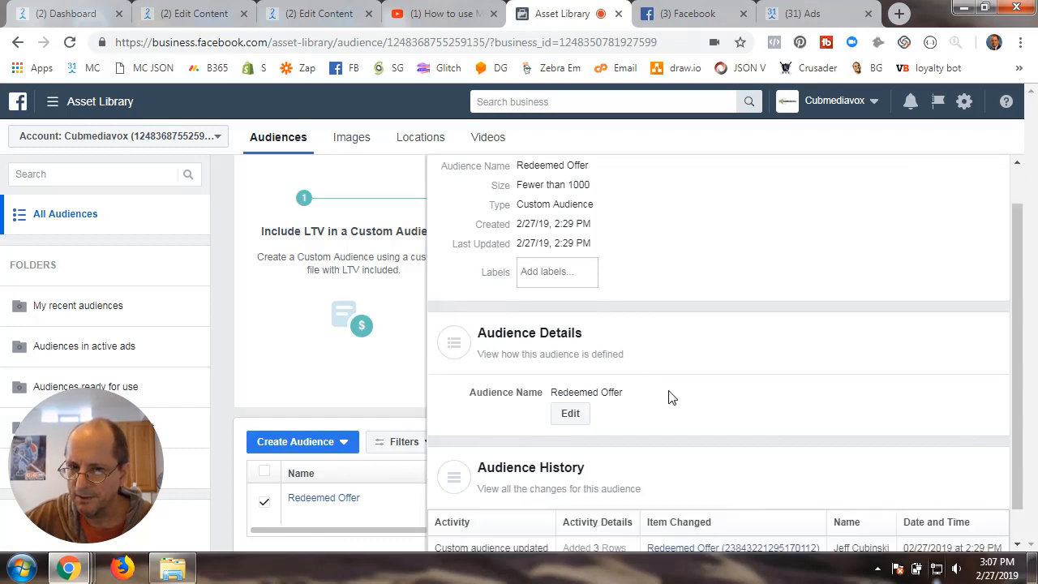
scroll(670, 397, up, 2)
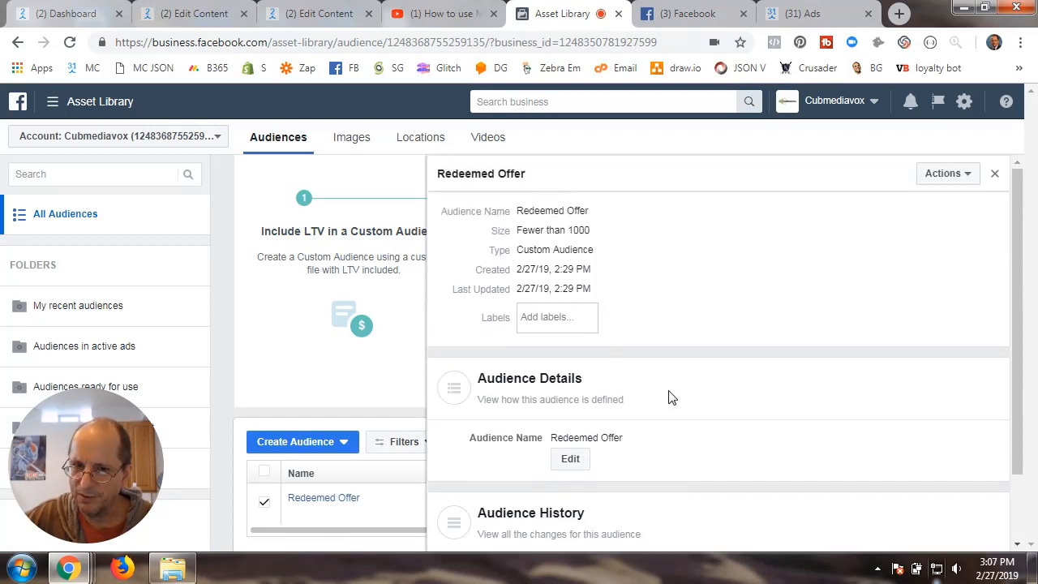
click(994, 173)
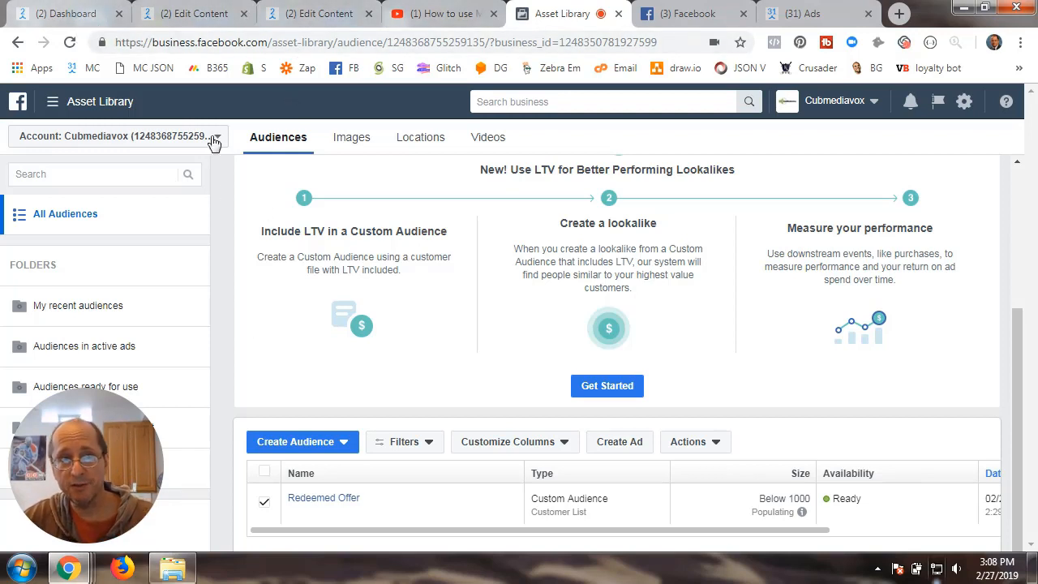
- Return to the Test Custom Audience flow, save the Facebook Custom Audience action and publish the flow
click(199, 16)
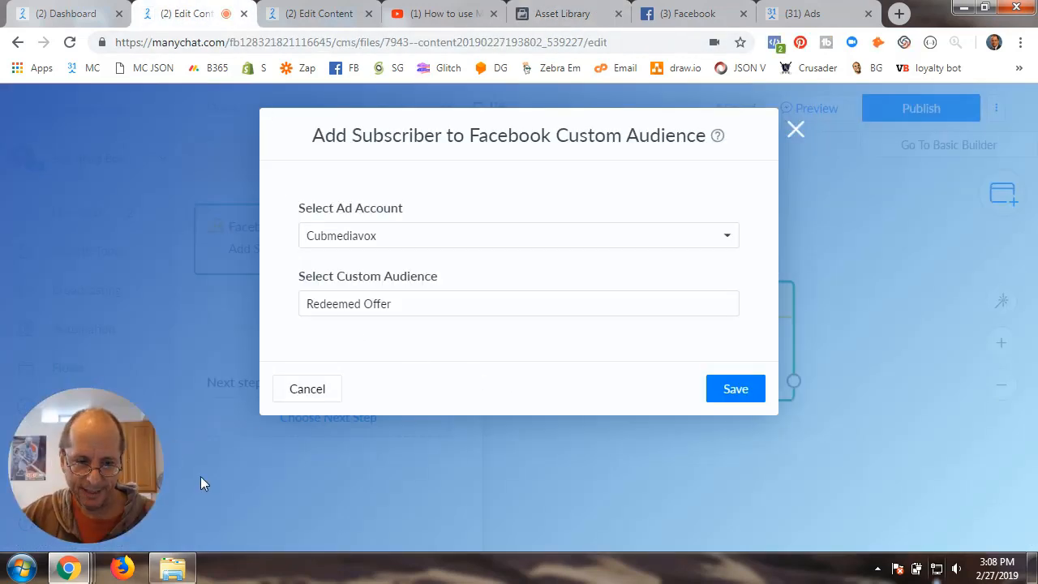
click(721, 392)
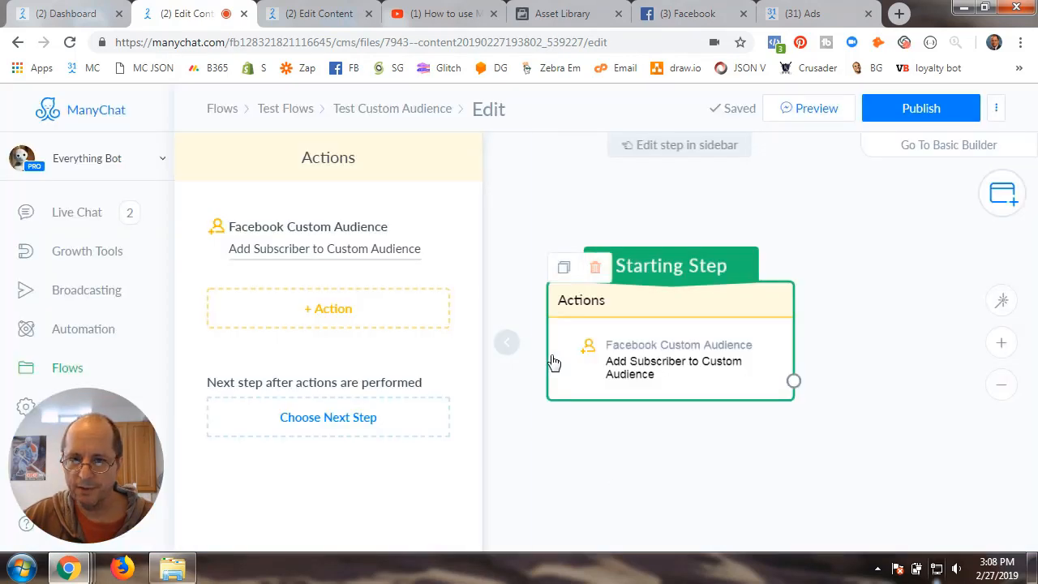
click(507, 344)
click(927, 111)
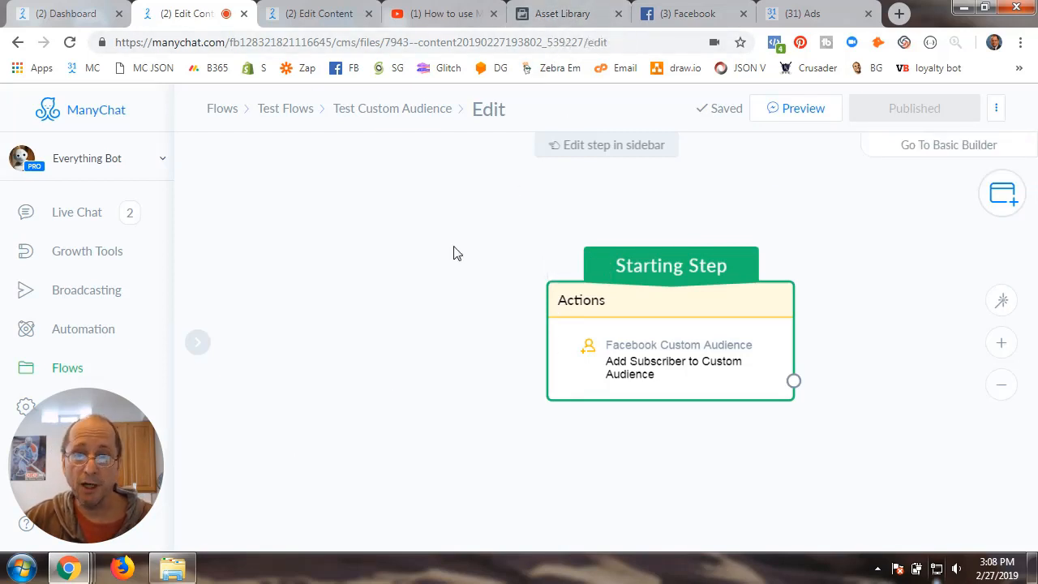
- Open the Coupon Redemption flow and examine its path from the first coupon message to the Got Donut Offer tag action
click(320, 19)
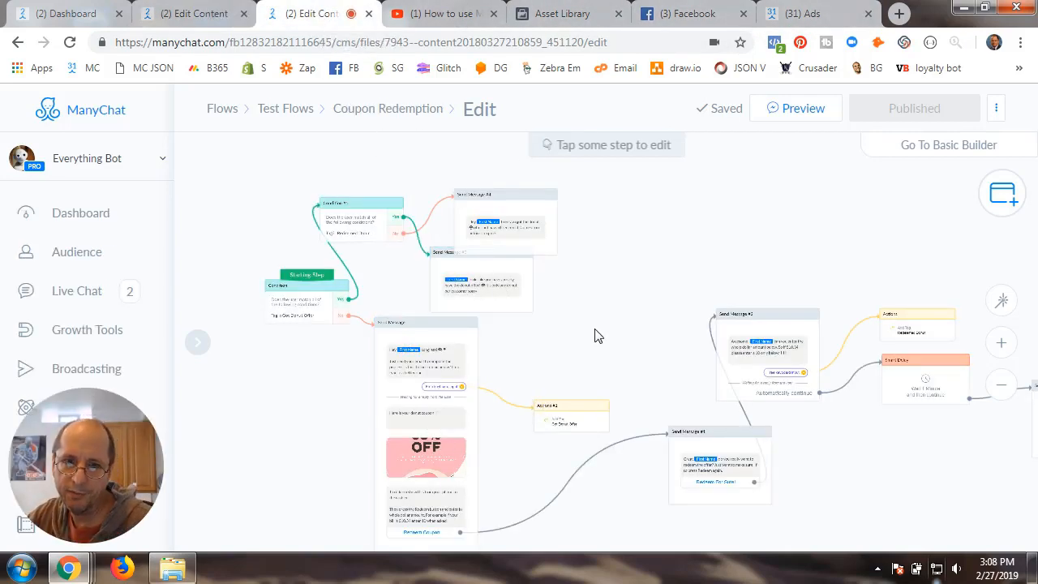
scroll(610, 305, up, 5)
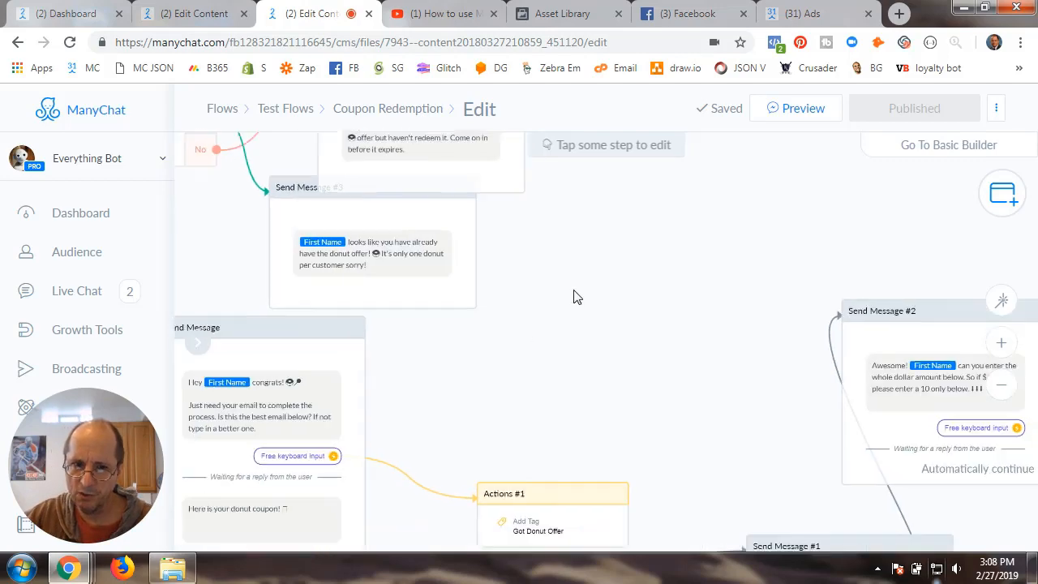
drag(573, 296, 640, 202)
scroll(703, 274, down, 1)
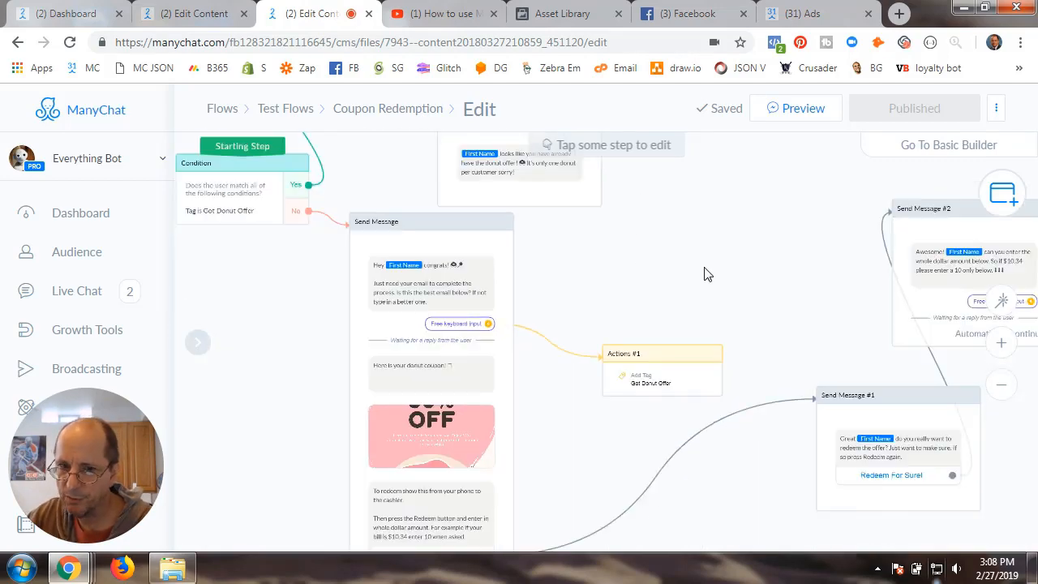
drag(755, 278, 579, 255)
scroll(442, 250, down, 2)
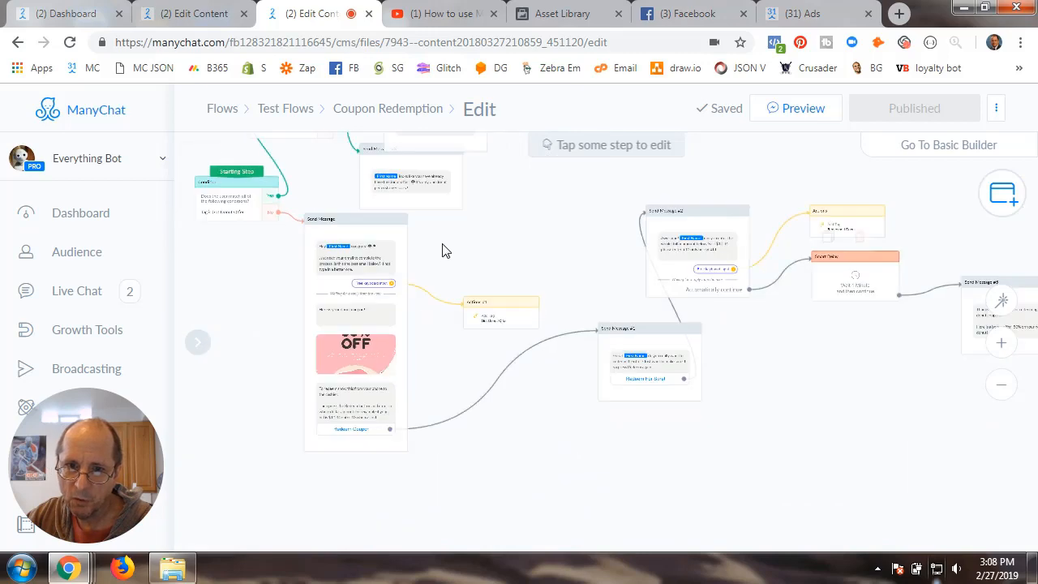
drag(442, 250, 669, 220)
scroll(689, 230, up, 3)
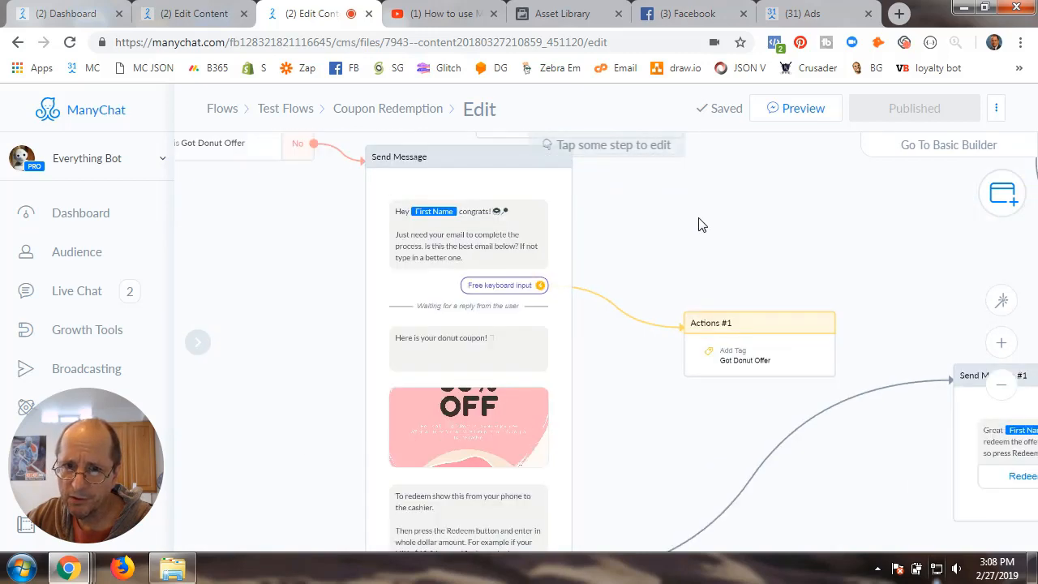
drag(589, 446, 631, 494)
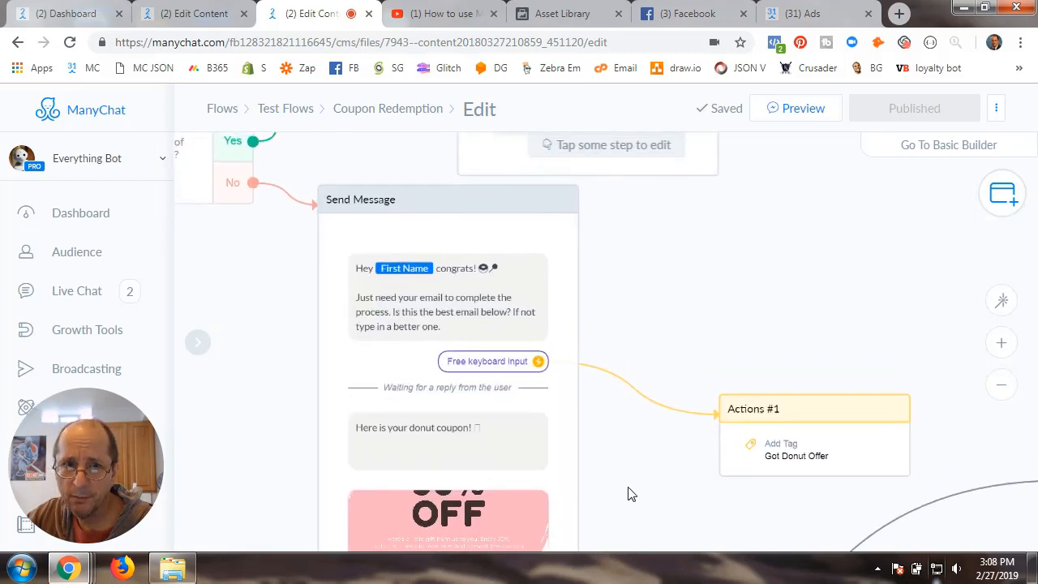
drag(702, 343, 682, 295)
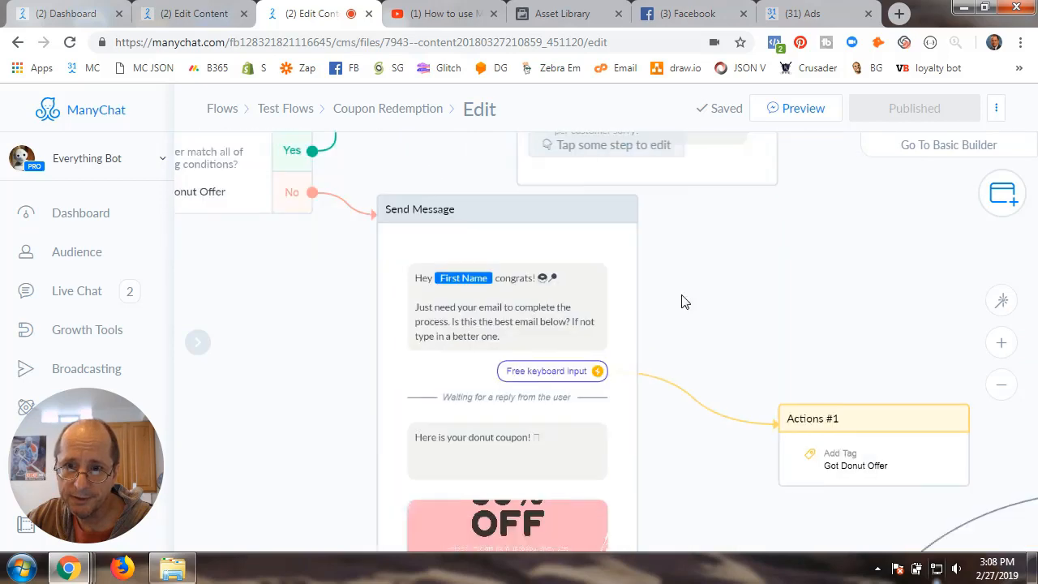
drag(810, 294, 692, 239)
drag(843, 251, 707, 198)
drag(753, 258, 765, 202)
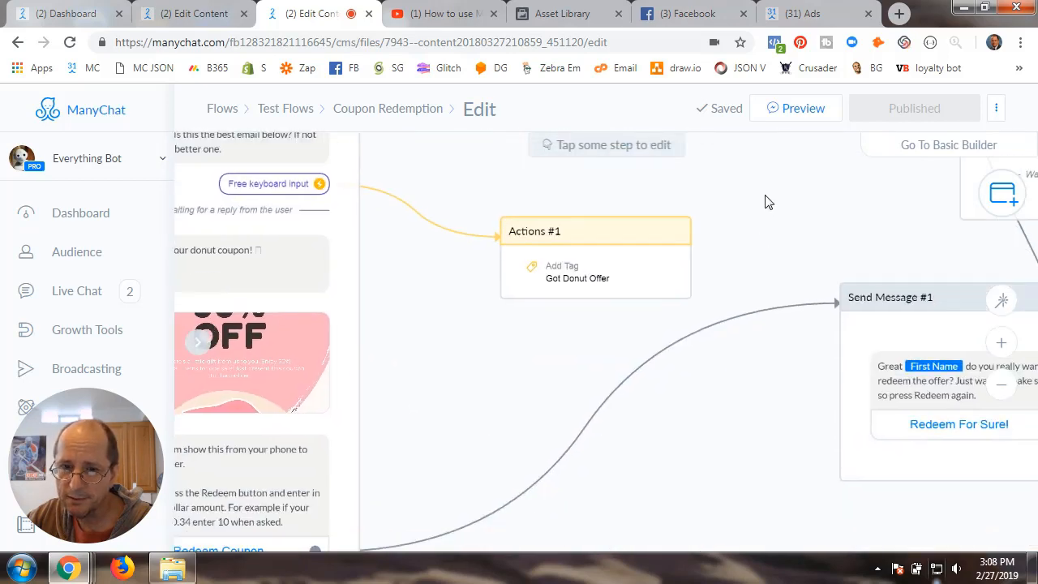
drag(502, 366, 556, 368)
- Add a Facebook Custom Audience action to the Actions #1 step that adds the Got Donut Offer tag
click(672, 264)
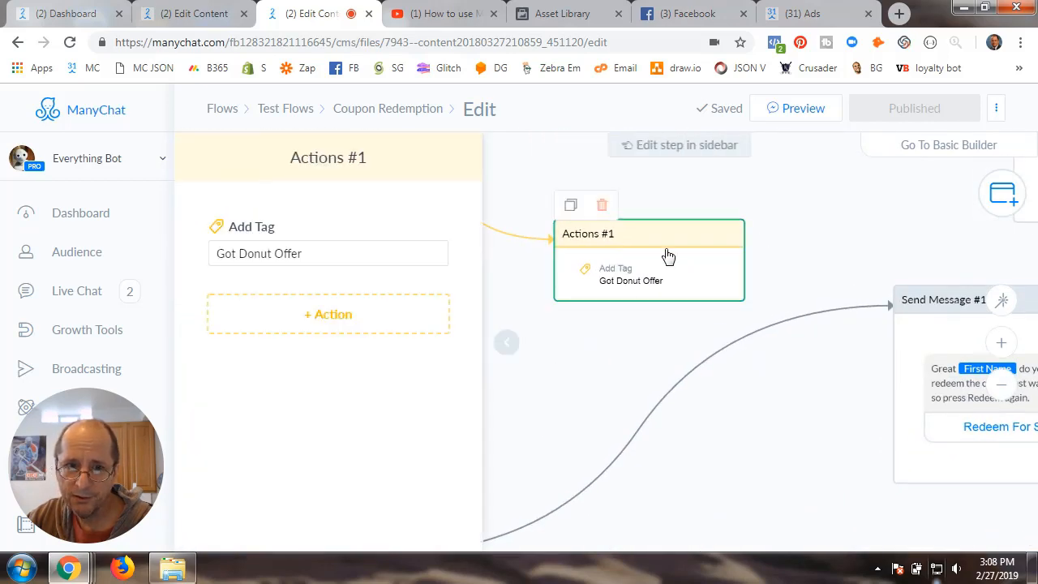
click(338, 320)
scroll(324, 445, down, 3)
scroll(324, 444, down, 3)
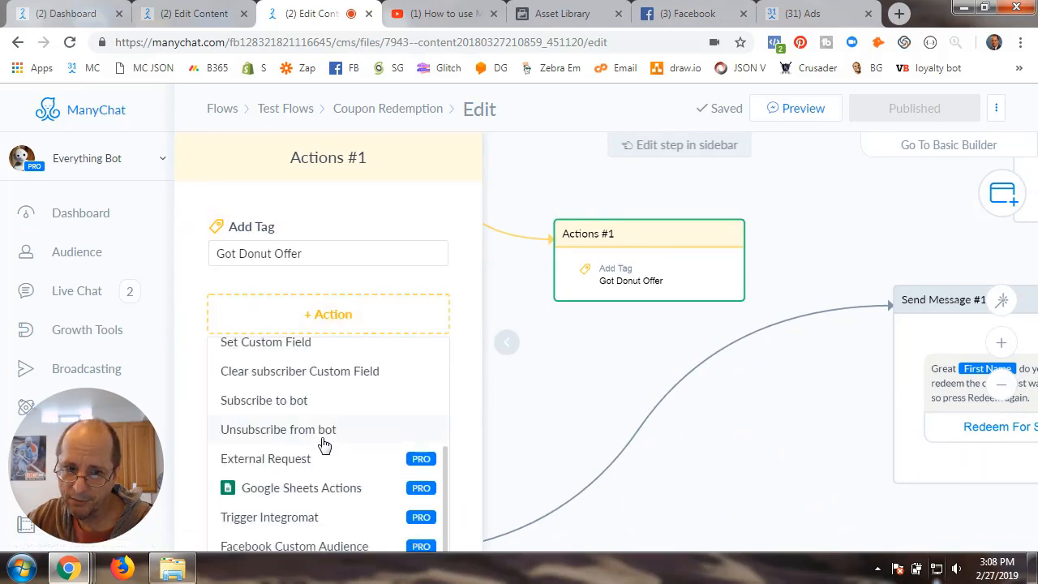
click(321, 550)
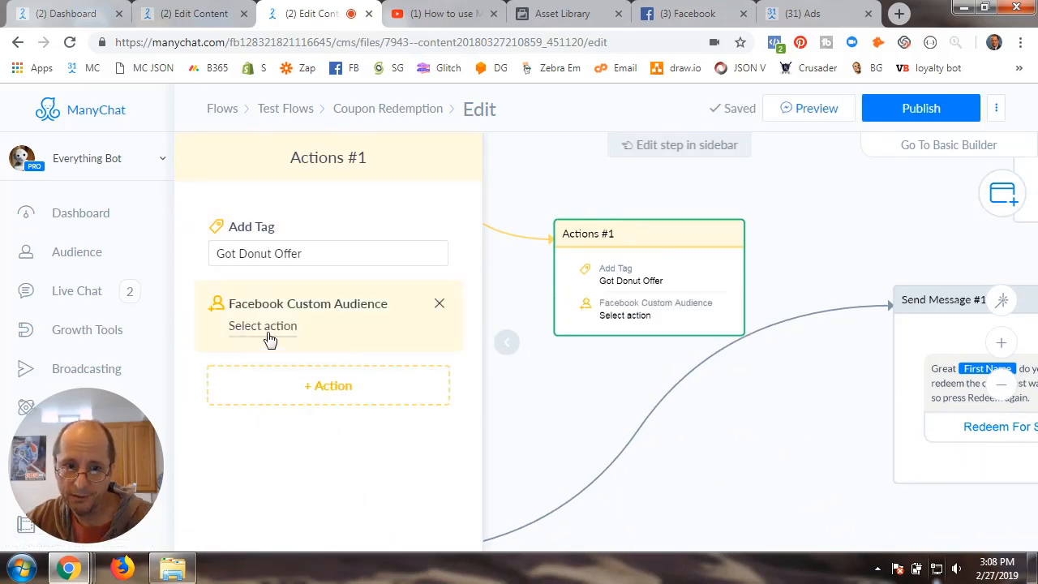
- Set the Actions #1 audience action to ad account Cubmediavox and custom audience Redeemed Offer, and save it
click(263, 328)
click(424, 233)
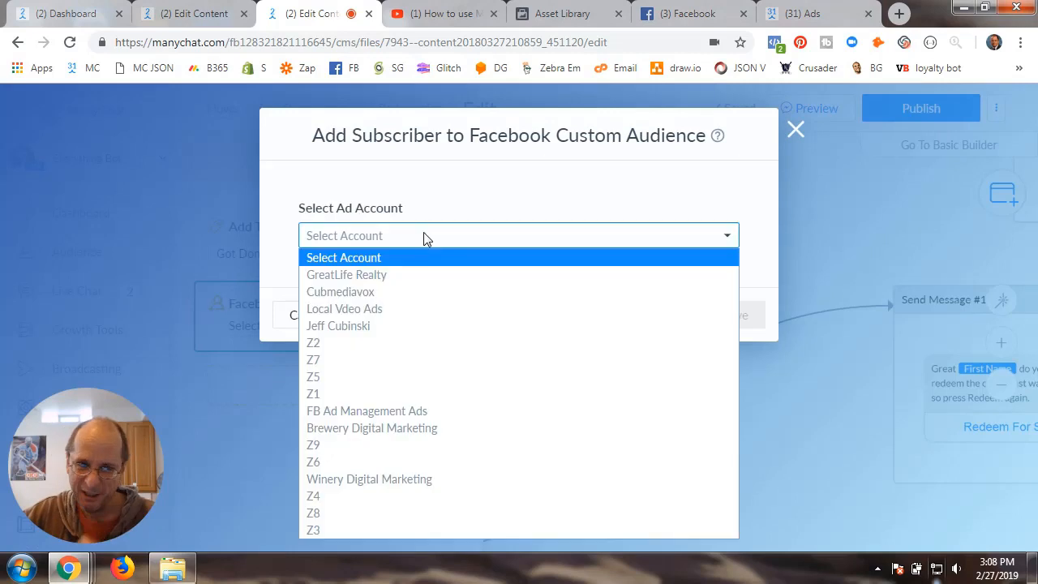
click(394, 294)
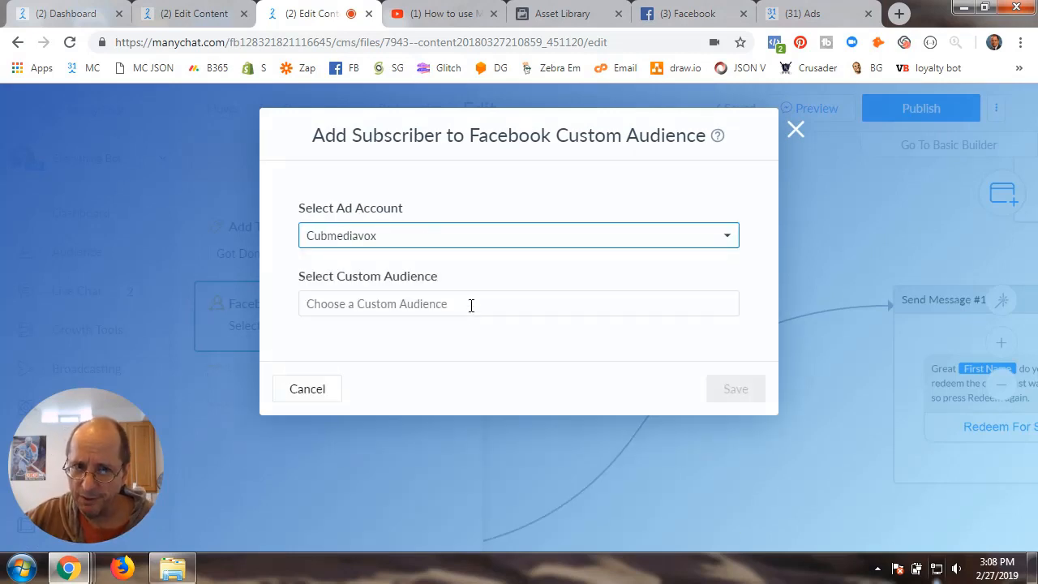
click(415, 303)
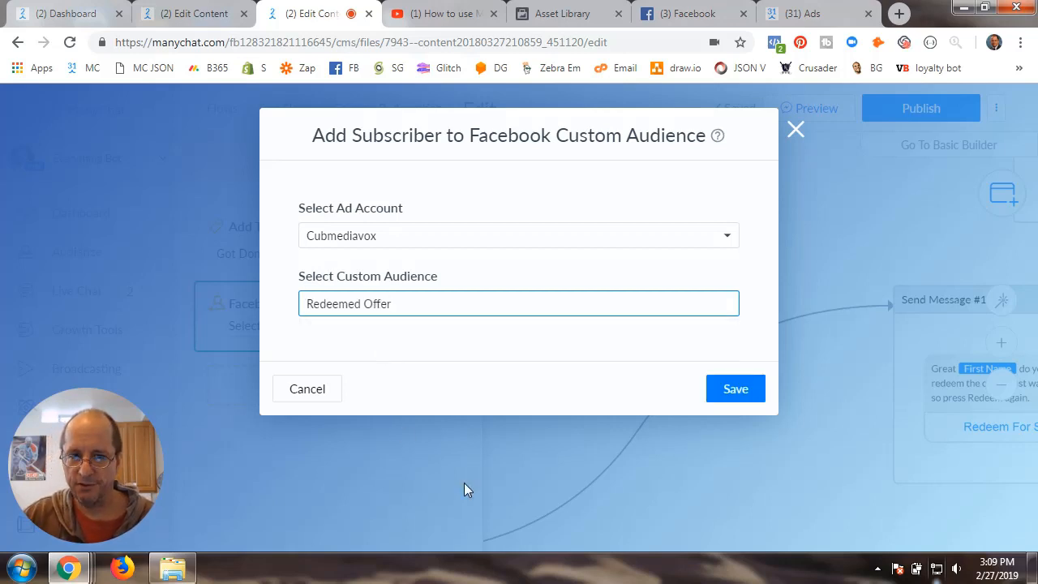
click(722, 392)
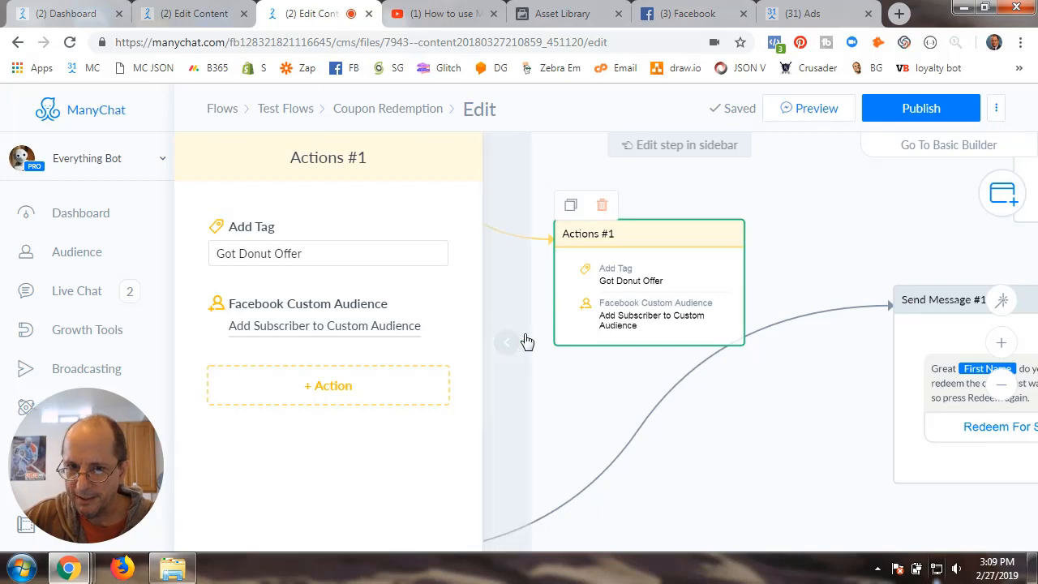
click(507, 342)
- Examine the redemption path from the Redeem Coupon button through Send Message #1 and #2 to the Redeemed Donut tag action
click(783, 424)
scroll(783, 424, down, 4)
drag(781, 444, 509, 370)
drag(866, 373, 730, 474)
drag(652, 473, 887, 412)
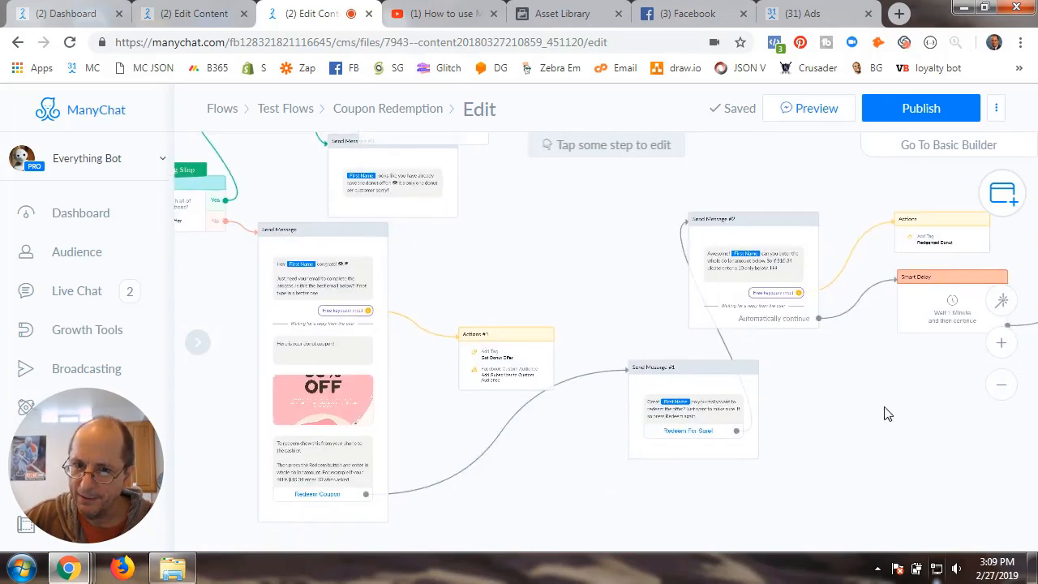
scroll(887, 411, up, 2)
scroll(887, 412, up, 2)
drag(445, 459, 725, 381)
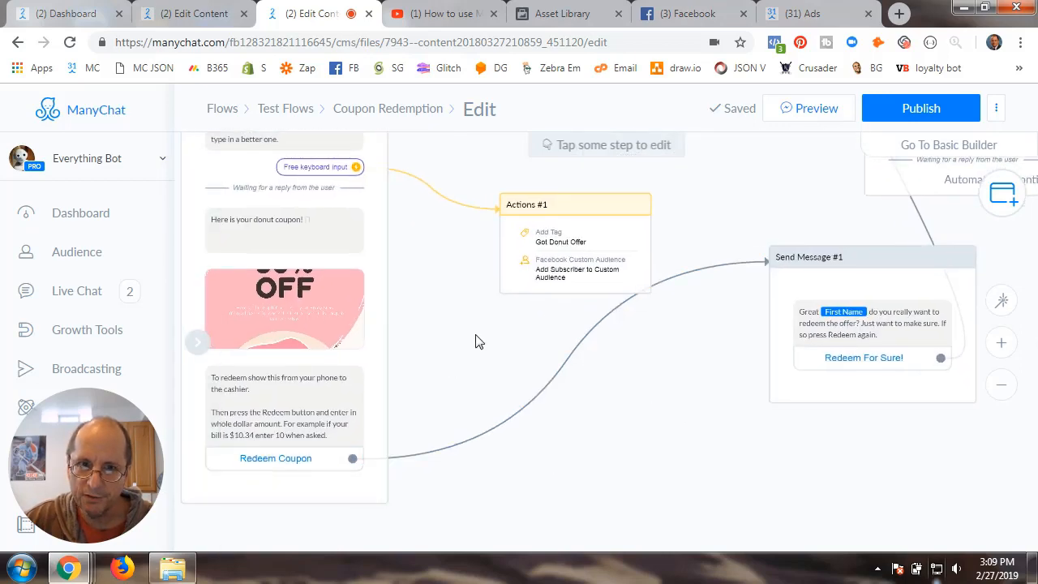
drag(478, 340, 581, 451)
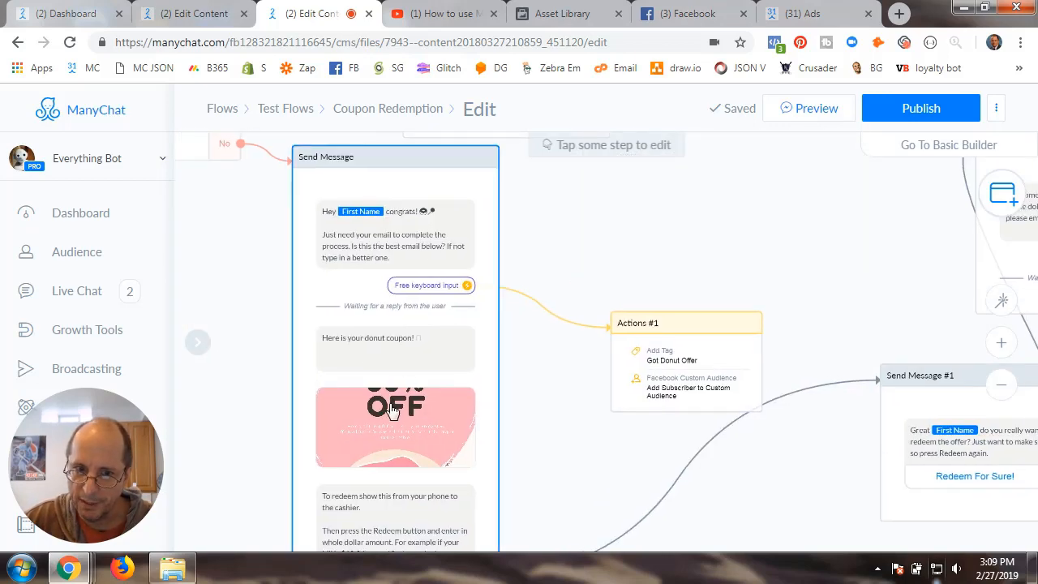
drag(556, 470, 519, 312)
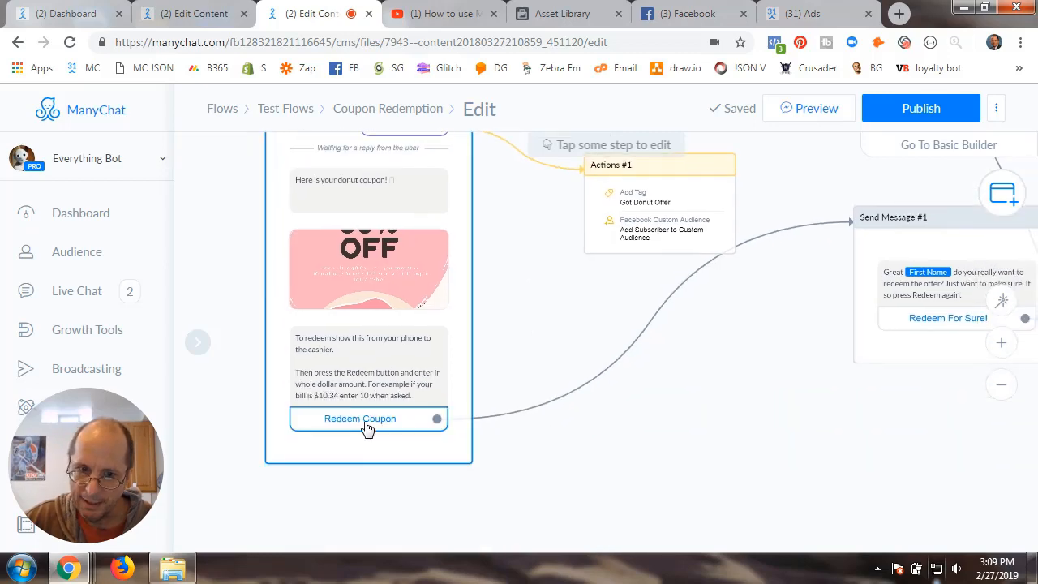
drag(743, 424, 271, 511)
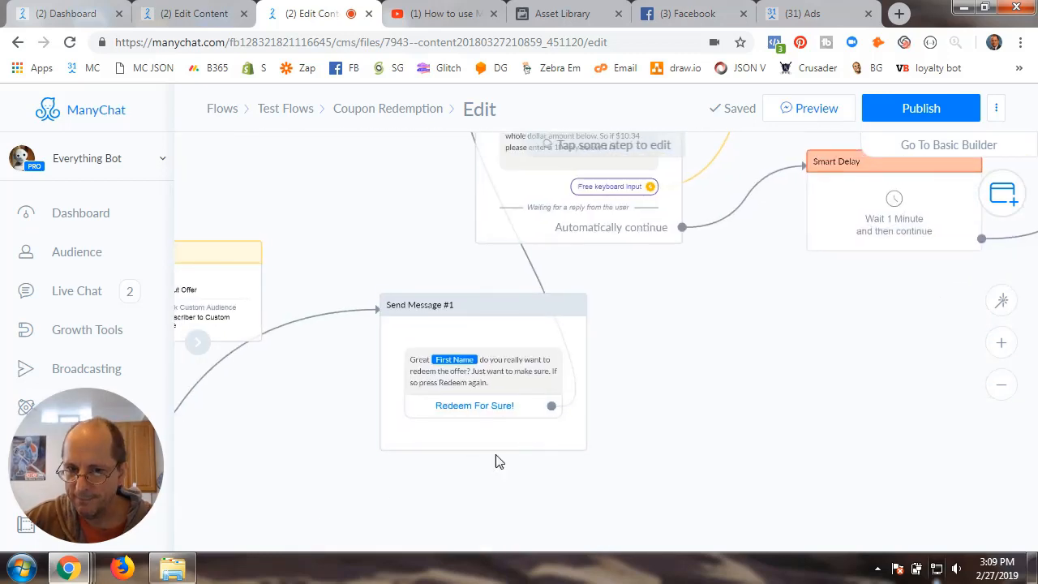
drag(625, 362, 564, 471)
scroll(614, 426, up, 5)
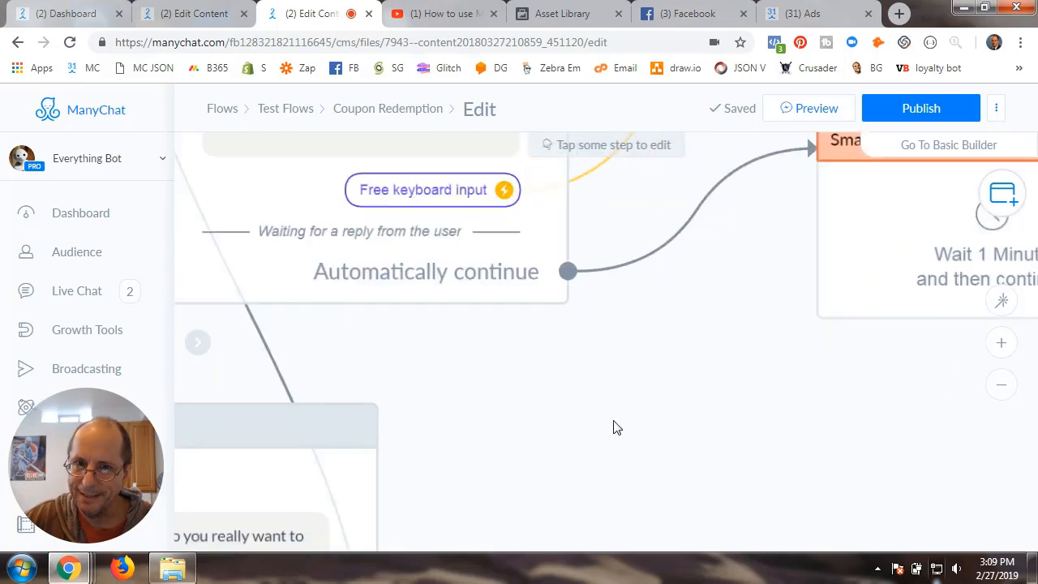
drag(551, 375, 655, 526)
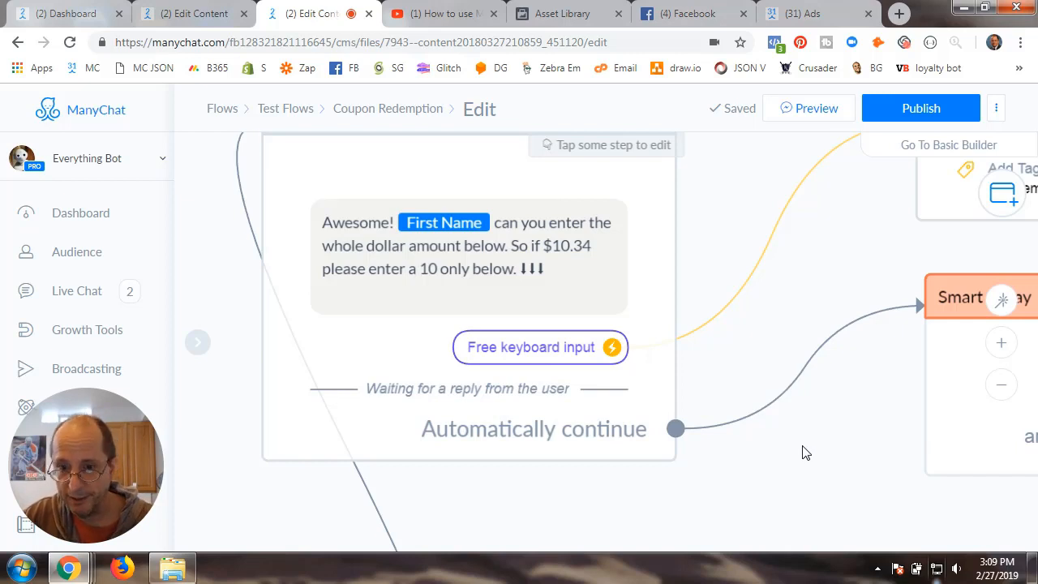
scroll(802, 450, down, 3)
drag(663, 429, 514, 424)
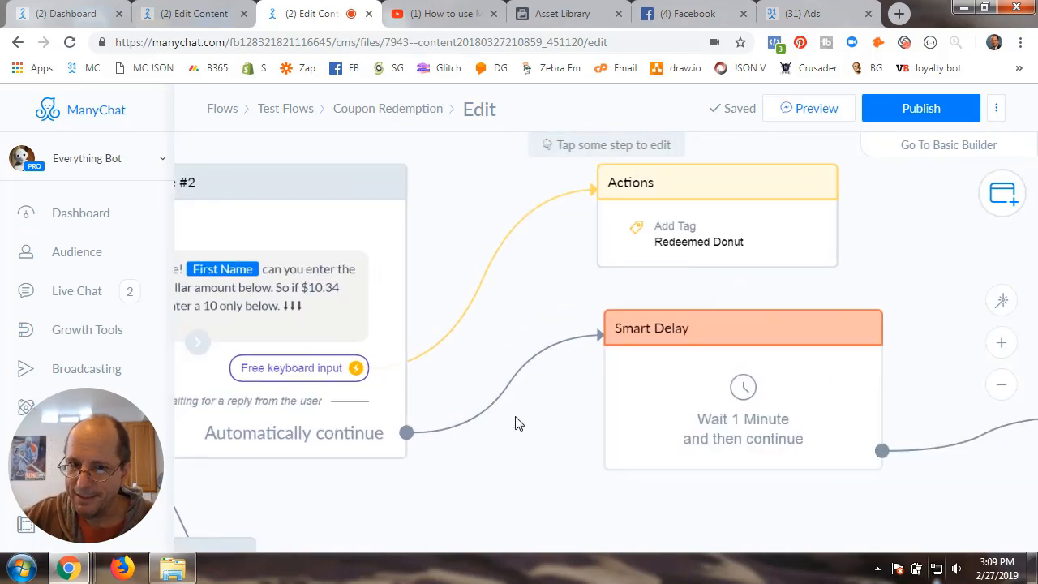
- Add a Facebook Custom Audience action to the Actions step that adds the Redeemed Donut tag
click(720, 220)
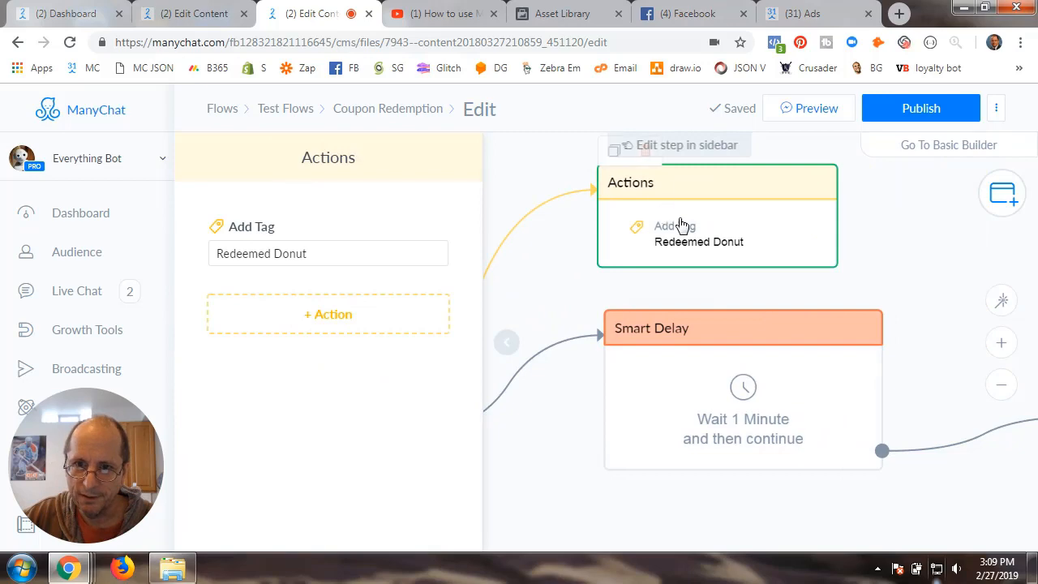
click(331, 324)
scroll(298, 407, down, 5)
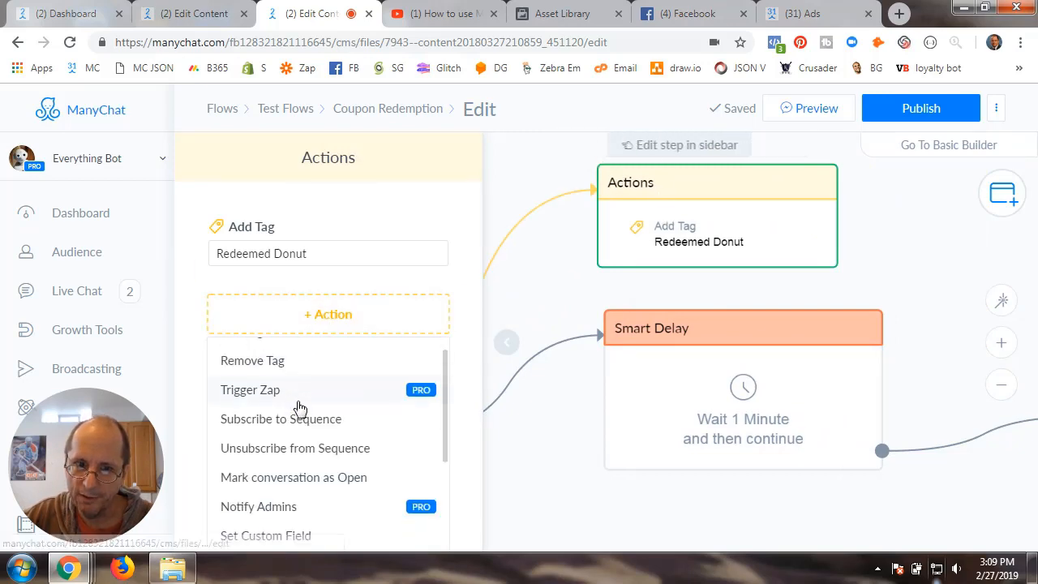
click(284, 545)
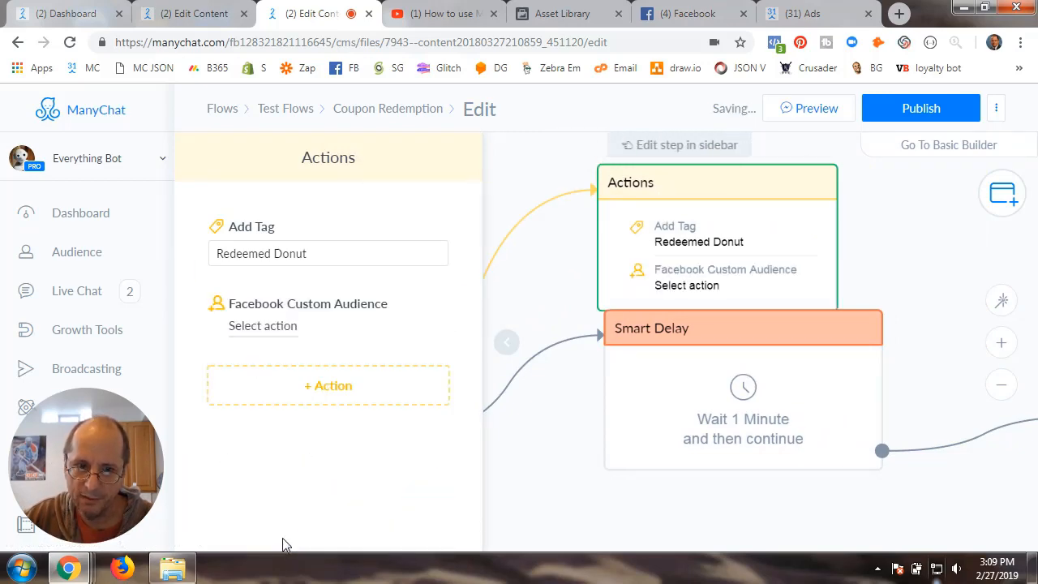
- Set the Redeemed Donut step's audience action to ad account Cubmediavox and custom audience Redeemed Offer, and save it
click(271, 327)
click(435, 237)
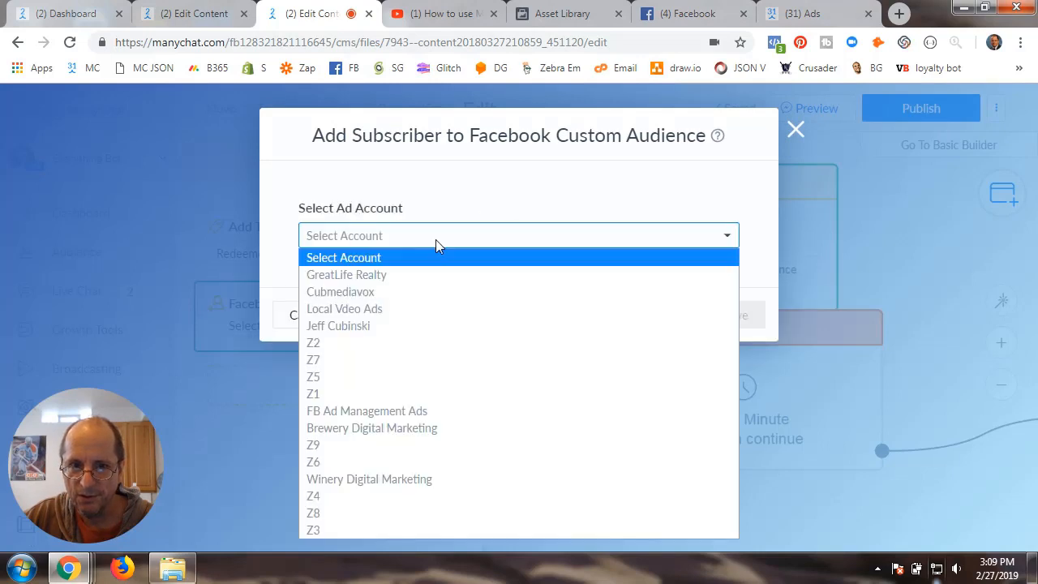
key(Escape)
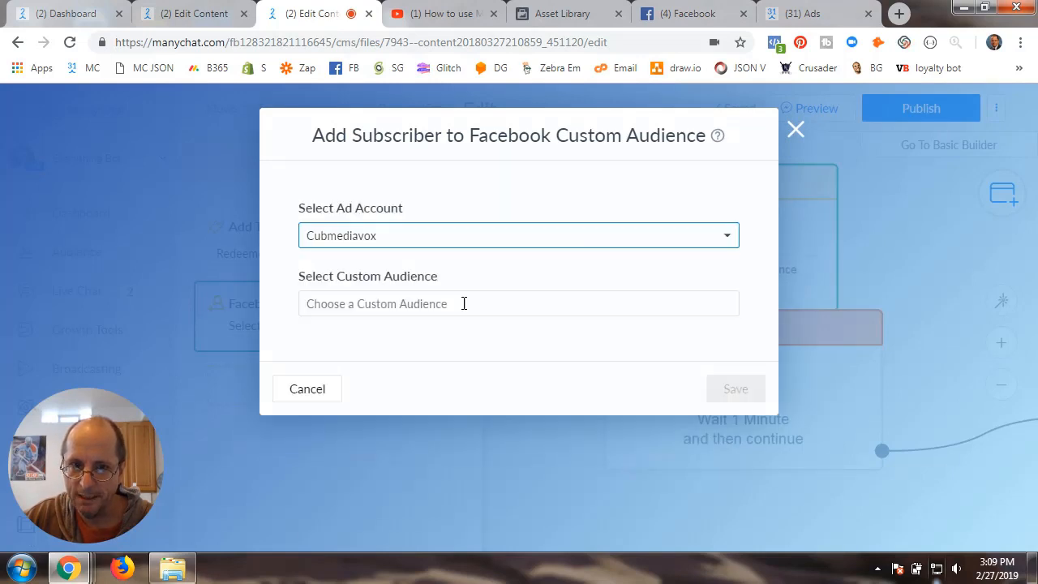
click(440, 305)
click(403, 348)
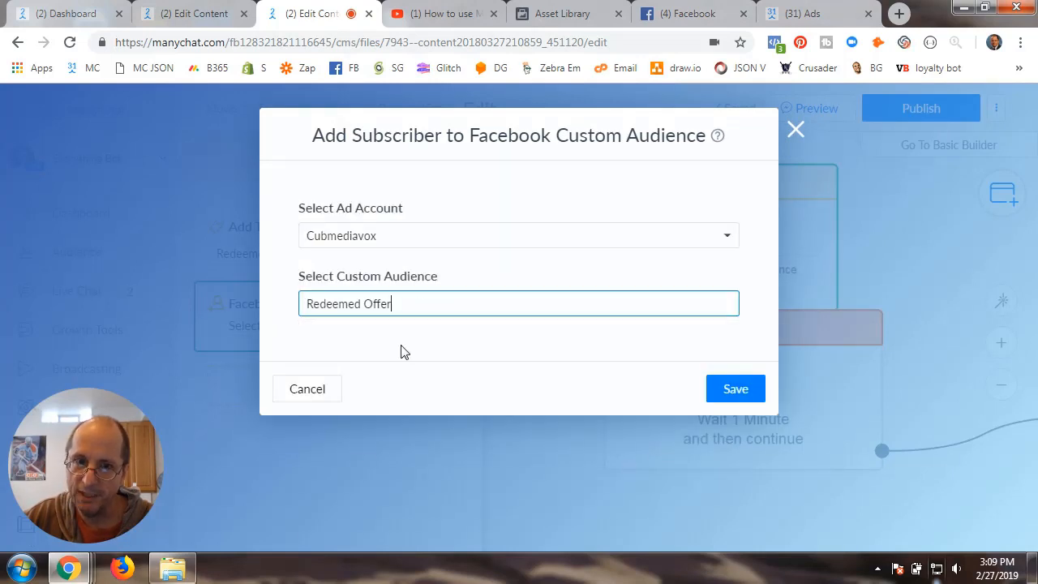
click(737, 390)
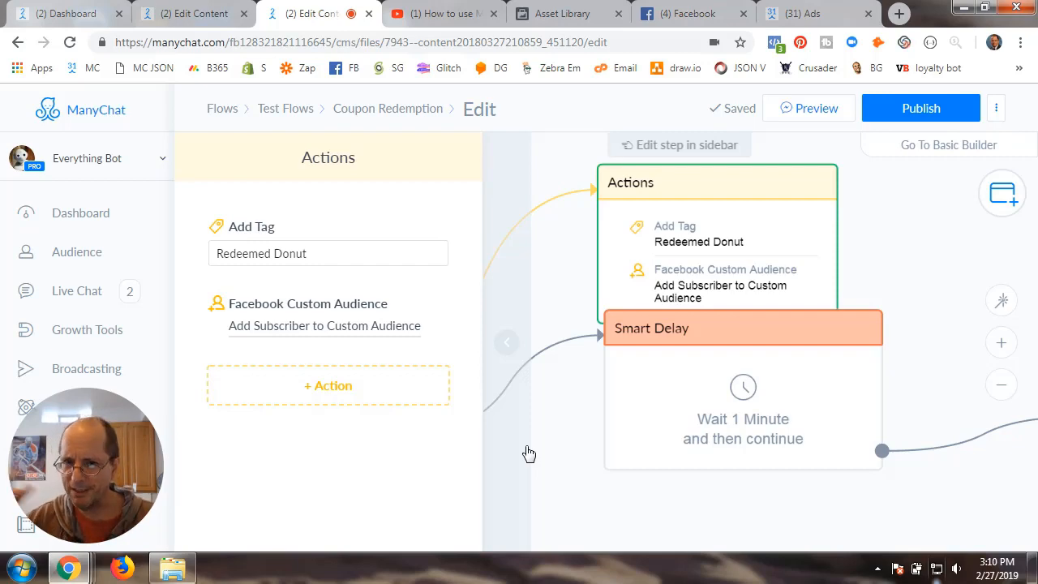
click(516, 343)
- Review both updated action steps in the Coupon Redemption flow and publish the flow
scroll(575, 324, down, 3)
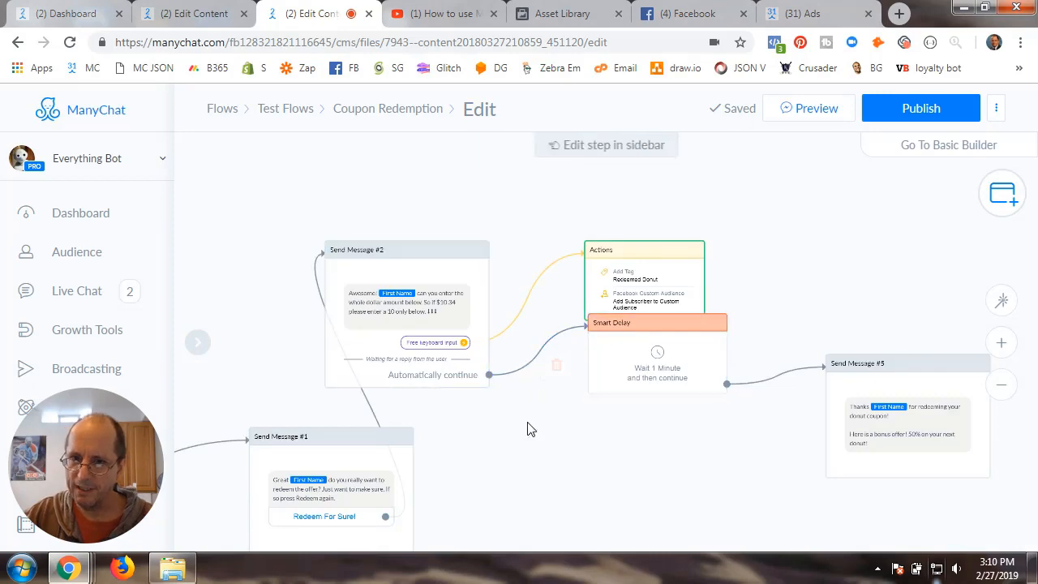
drag(528, 429, 713, 359)
scroll(714, 359, down, 2)
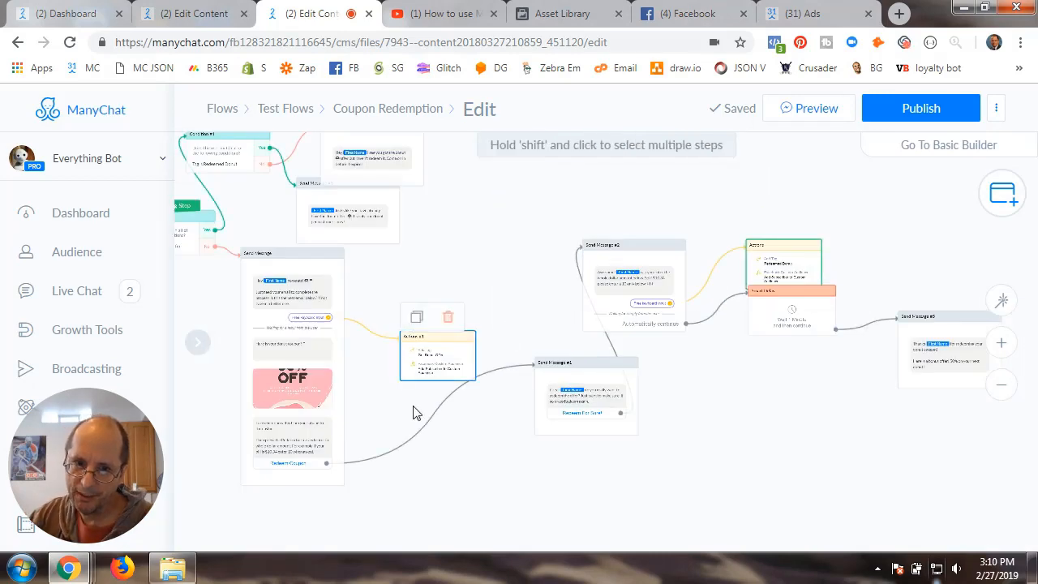
scroll(732, 476, up, 1)
scroll(732, 476, down, 1)
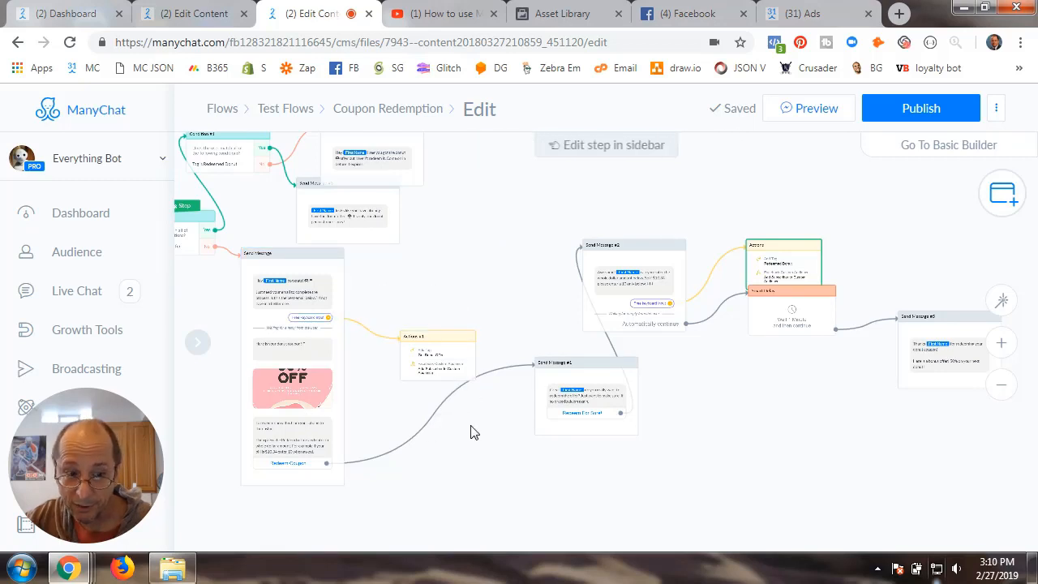
drag(758, 407, 638, 435)
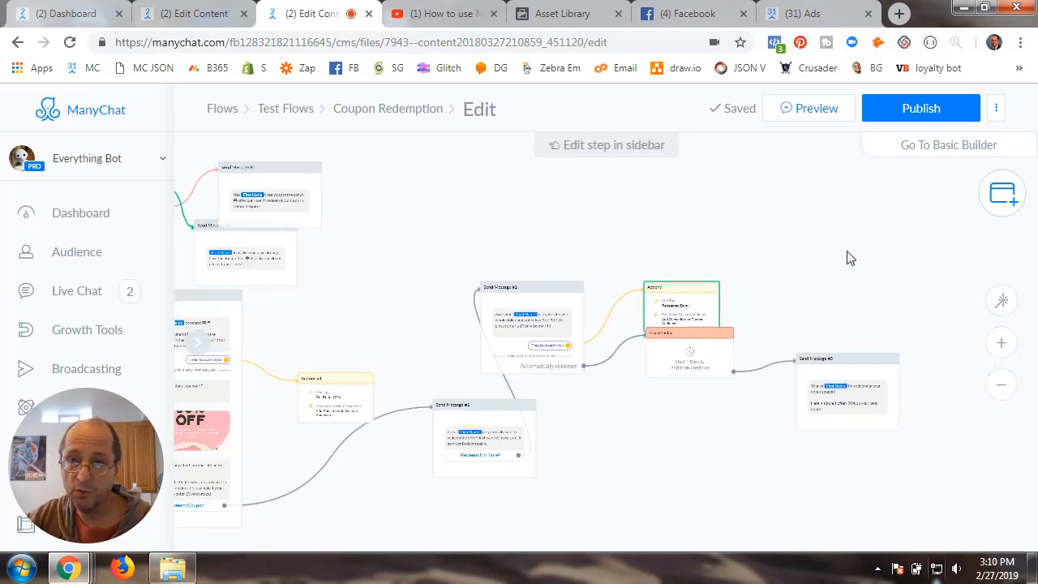
click(921, 110)
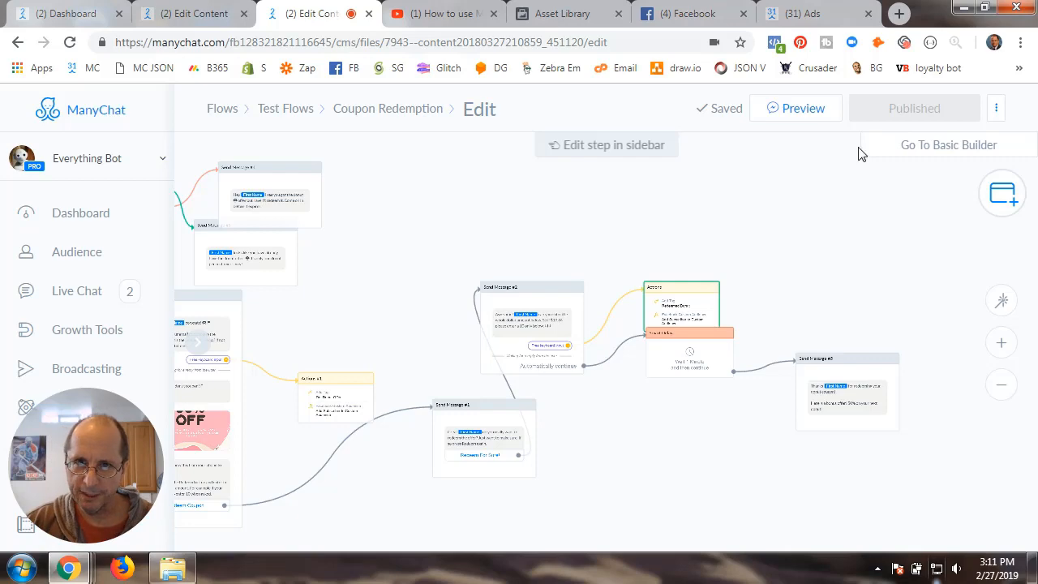
- Switch to the Facebook Asset Library and check which audience types can be created alongside the Redeemed Offer audience
click(580, 16)
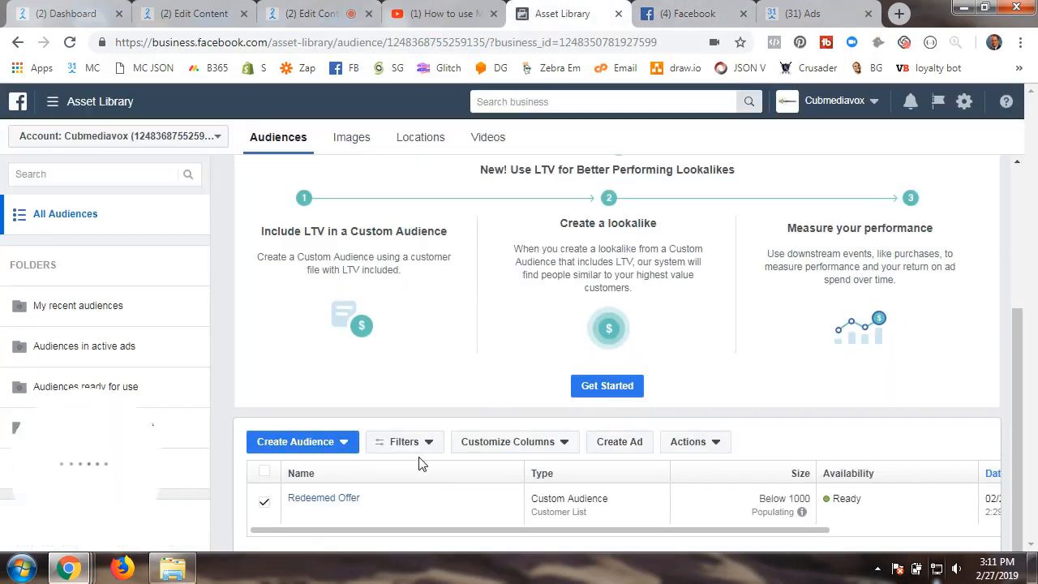
click(342, 443)
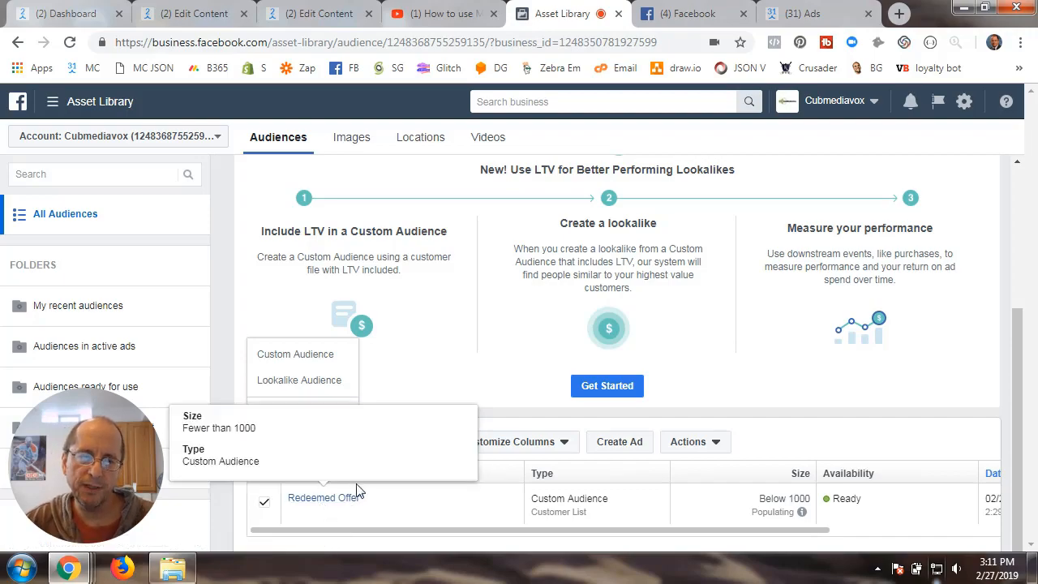
click(583, 149)
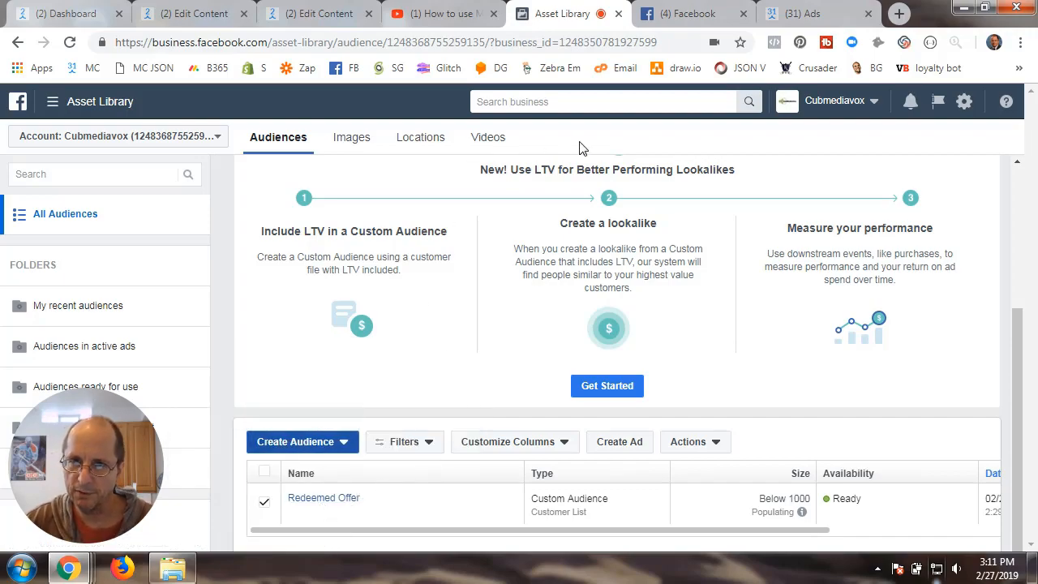